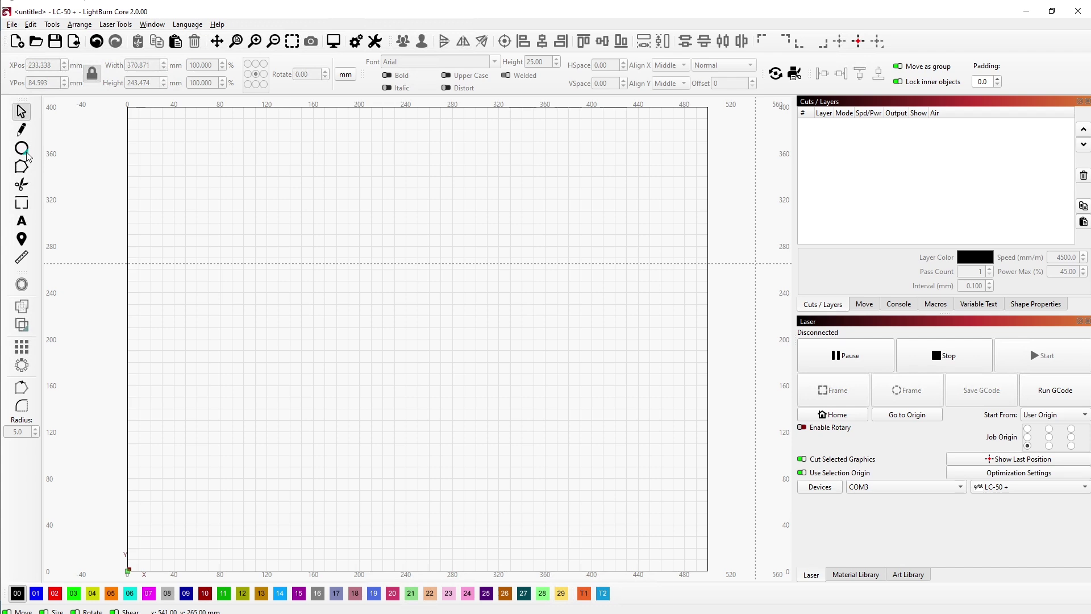
Show the empty Cuts / Layers list for the untitled LC-50 + project
{"action": "left_click", "coordinate": [26, 155]}
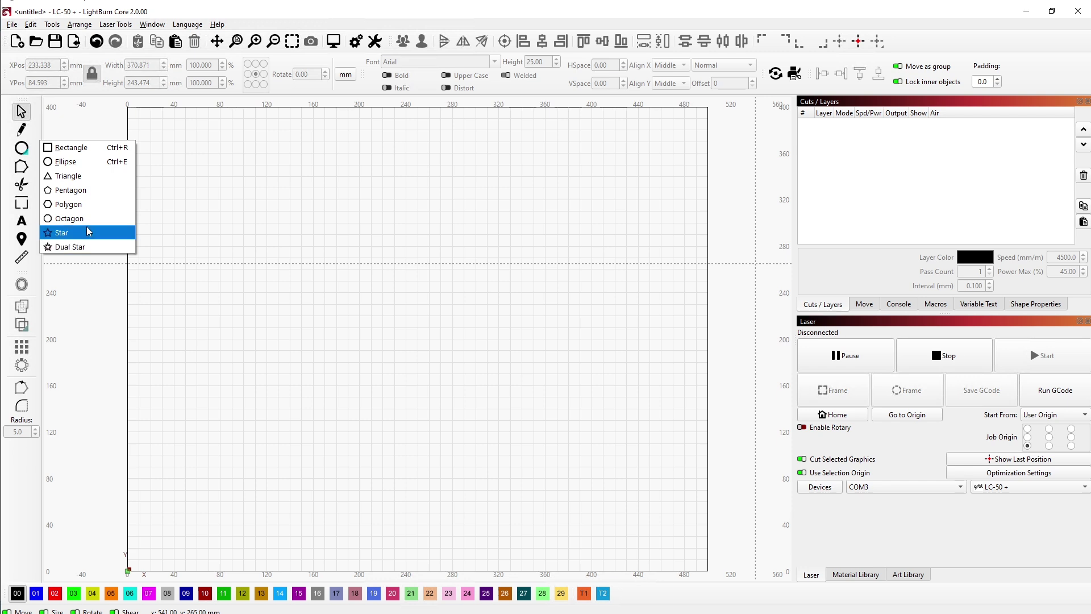
Draw an ellipse of about 152 × 159 mm in the upper middle of the work area
{"action": "left_click", "coordinate": [66, 162]}
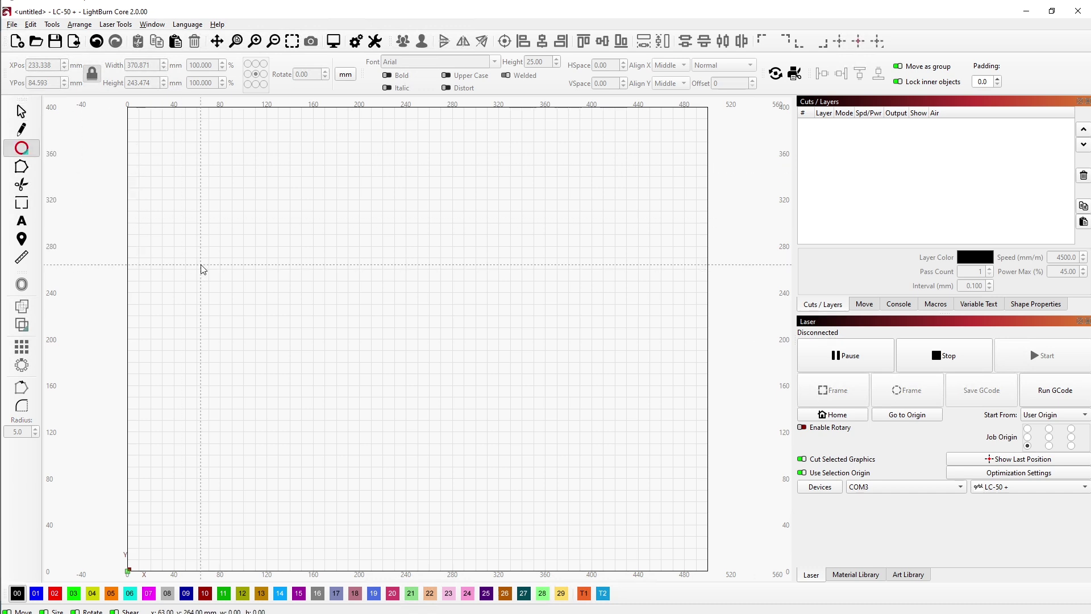
{"action": "left_click_drag", "start_coordinate": [253, 183], "coordinate": [371, 256]}
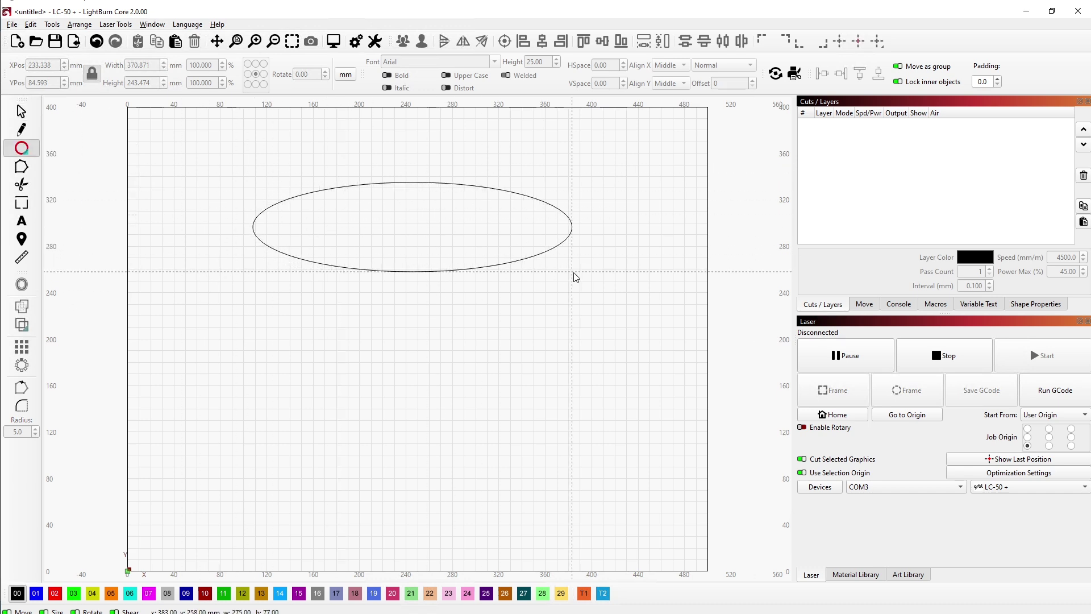
{"action": "mouse_move", "coordinate": [574, 277]}
{"action": "left_mouse_down"}
{"action": "mouse_move", "coordinate": [619, 470]}
{"action": "mouse_move", "coordinate": [349, 451]}
{"action": "mouse_move", "coordinate": [441, 347]}
{"action": "mouse_move", "coordinate": [491, 507]}
{"action": "mouse_move", "coordinate": [421, 424]}
{"action": "mouse_move", "coordinate": [417, 311]}
{"action": "mouse_move", "coordinate": [372, 226]}
{"action": "mouse_move", "coordinate": [413, 309]}
{"action": "mouse_move", "coordinate": [477, 343]}
{"action": "mouse_move", "coordinate": [380, 392]}
{"action": "mouse_move", "coordinate": [301, 313]}
{"action": "mouse_move", "coordinate": [482, 441]}
{"action": "mouse_move", "coordinate": [436, 356]}
{"action": "mouse_move", "coordinate": [489, 402]}
{"action": "mouse_move", "coordinate": [401, 305]}
{"action": "mouse_move", "coordinate": [511, 449]}
{"action": "mouse_move", "coordinate": [339, 205]}
{"action": "mouse_move", "coordinate": [299, 297]}
{"action": "mouse_move", "coordinate": [380, 317]}
{"action": "mouse_move", "coordinate": [368, 300]}
{"action": "mouse_move", "coordinate": [296, 274]}
{"action": "mouse_move", "coordinate": [295, 191]}
{"action": "mouse_move", "coordinate": [322, 212]}
{"action": "mouse_move", "coordinate": [290, 229]}
{"action": "mouse_move", "coordinate": [277, 189]}
{"action": "mouse_move", "coordinate": [445, 392]}
{"action": "mouse_move", "coordinate": [298, 244]}
{"action": "mouse_move", "coordinate": [311, 233]}
{"action": "mouse_move", "coordinate": [227, 132]}
{"action": "mouse_move", "coordinate": [317, 246]}
{"action": "mouse_move", "coordinate": [333, 263]}
{"action": "mouse_move", "coordinate": [347, 252]}
{"action": "mouse_move", "coordinate": [292, 239]}
{"action": "mouse_move", "coordinate": [291, 203]}
{"action": "mouse_move", "coordinate": [430, 367]}
{"action": "left_mouse_up"}
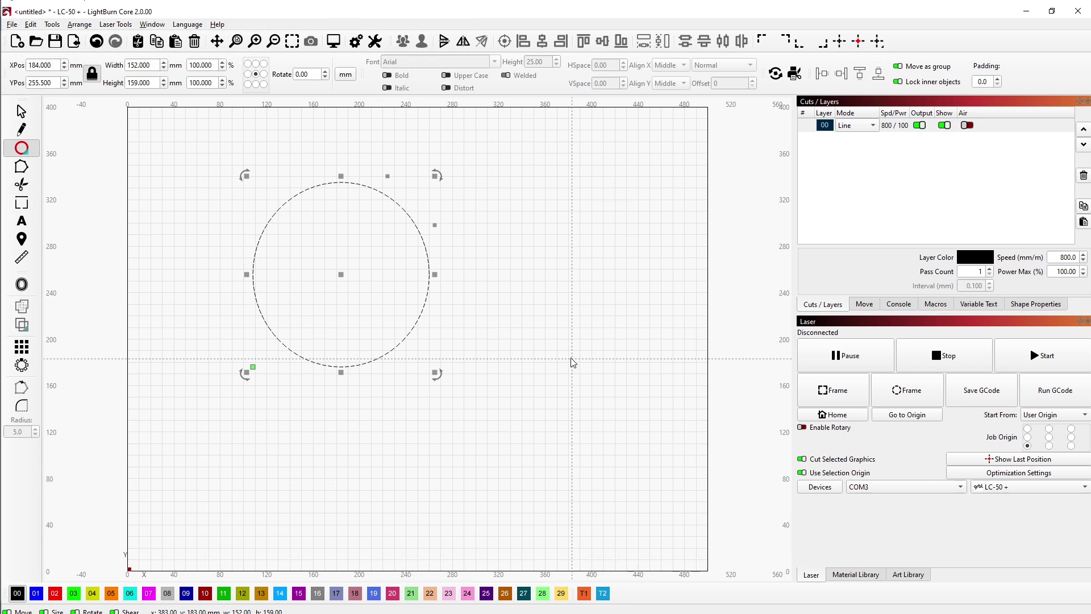
{"action": "left_click_drag", "start_coordinate": [434, 276], "coordinate": [645, 402]}
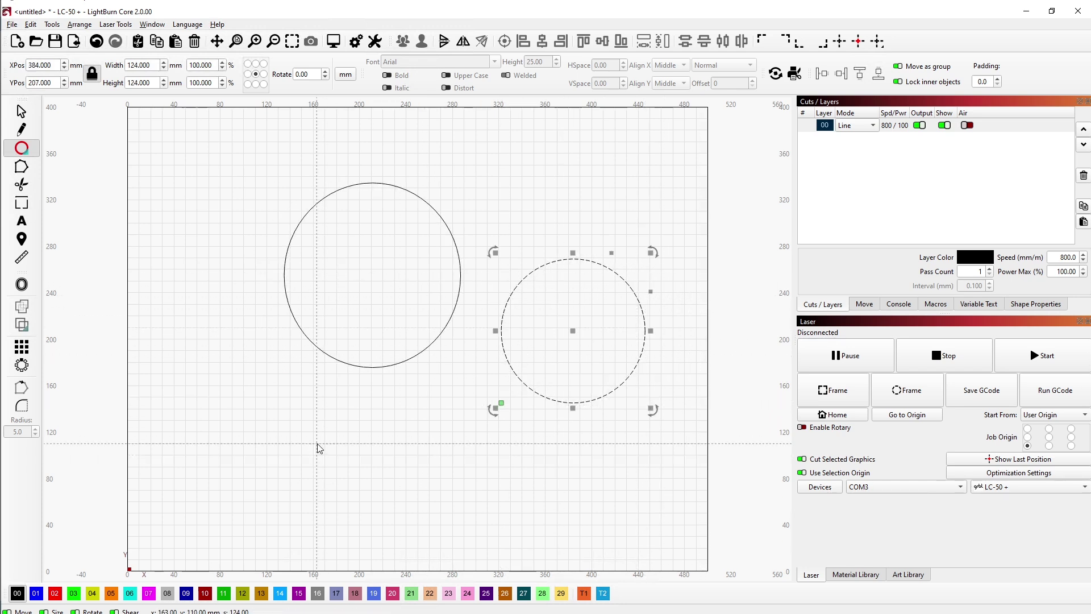
Add three test circles, then undo them and deselect, keeping only the first circle
{"action": "left_click_drag", "start_coordinate": [317, 443], "coordinate": [436, 561]}
{"action": "left_click_drag", "start_coordinate": [339, 362], "coordinate": [401, 424]}
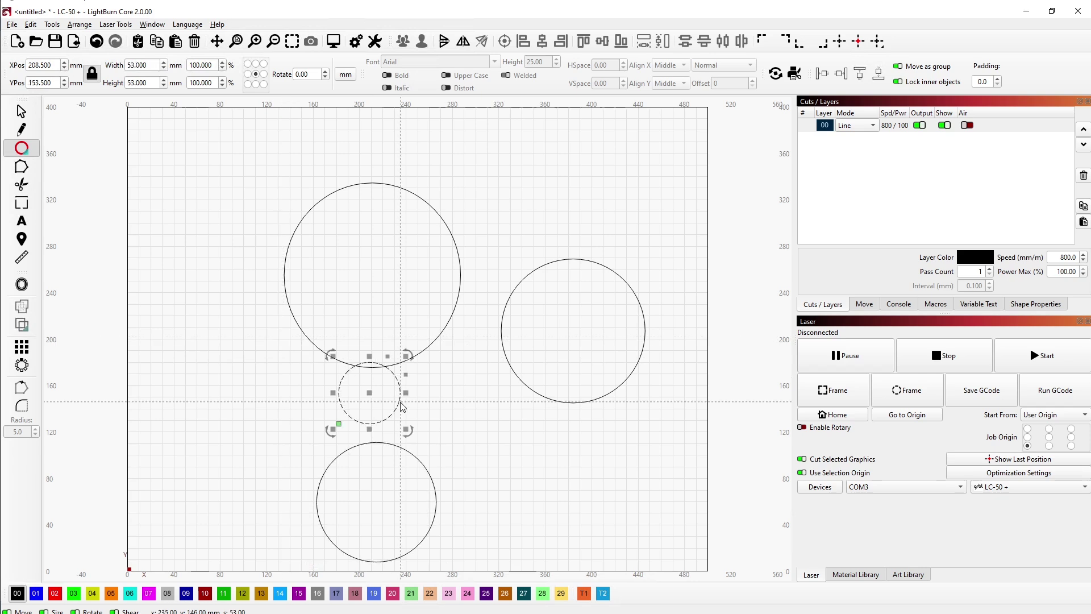
{"action": "left_click_drag", "start_coordinate": [412, 237], "coordinate": [571, 344]}
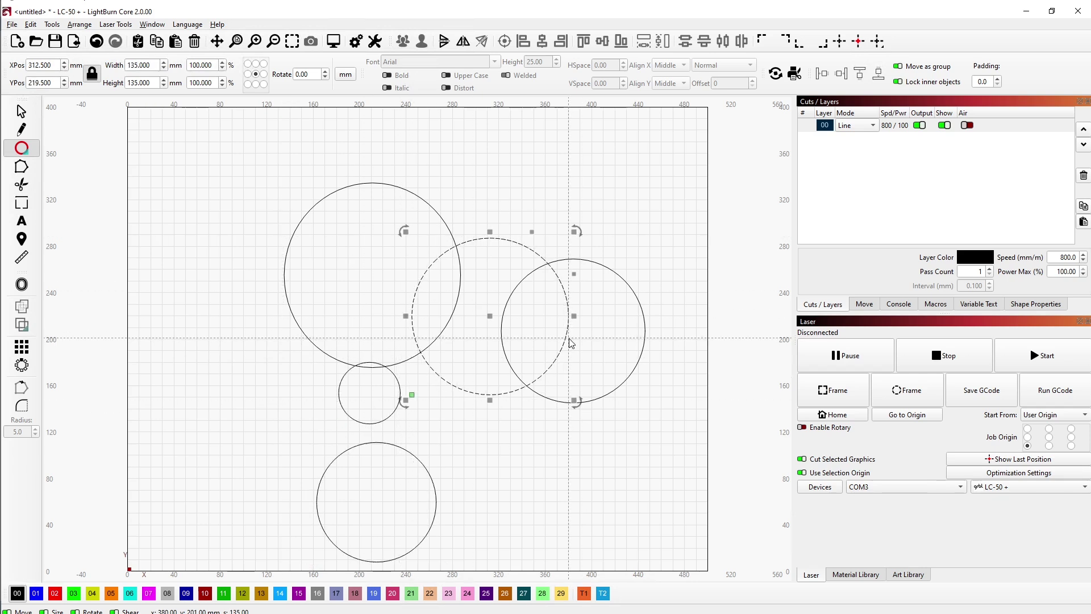
{"action": "key", "text": "ctrl+z"}
{"action": "key", "text": "ctrl+z"}
{"action": "key", "text": "ctrl+z"}
{"action": "key", "text": "ctrl+z"}
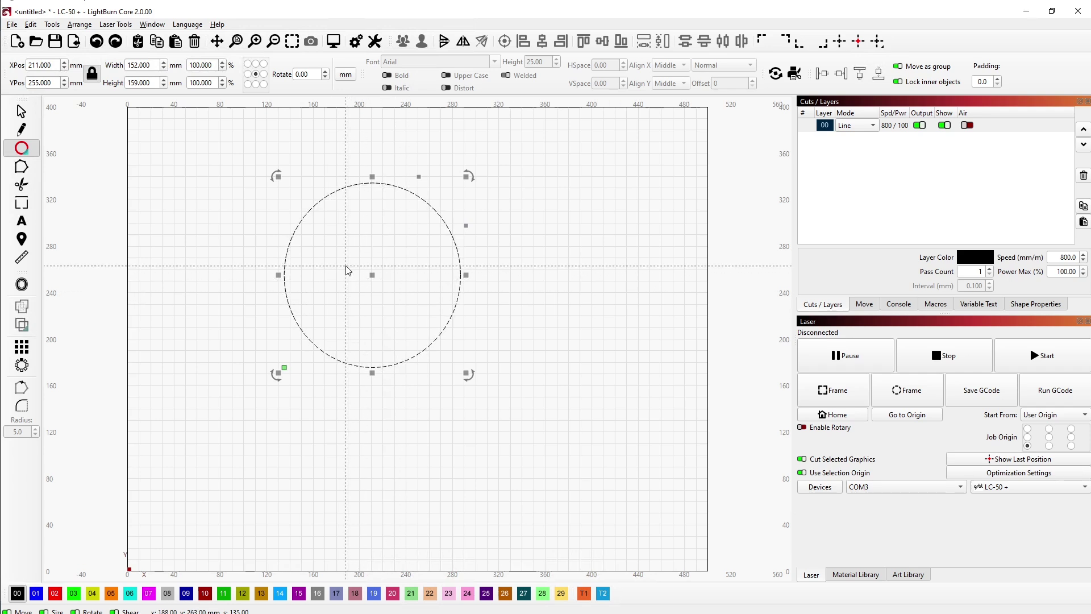
{"action": "key", "text": "Escape"}
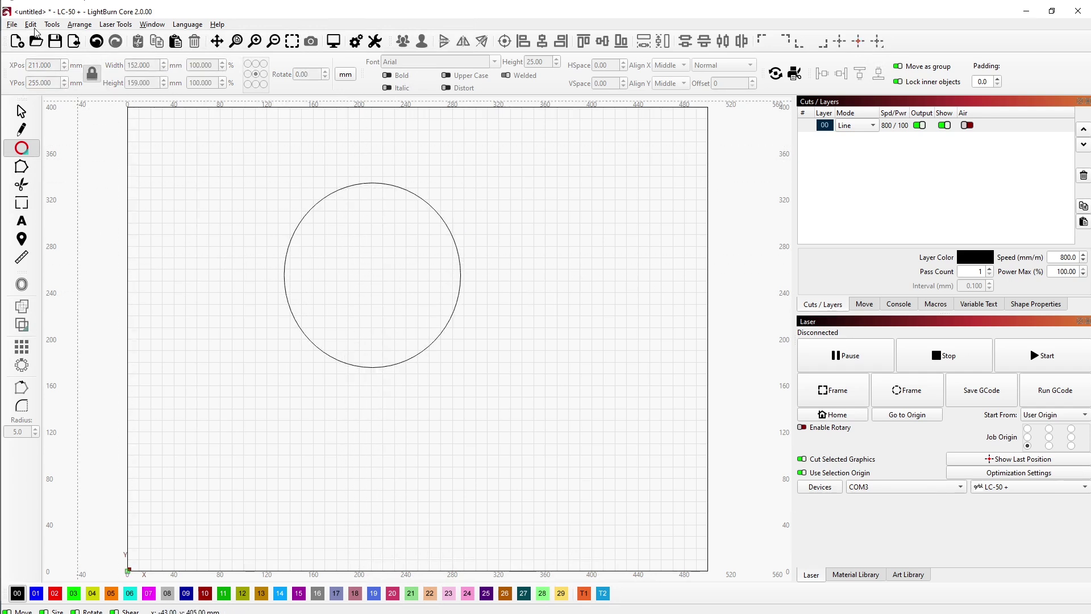
Enable 'Switch to Select mode after drawing a shape', then draw a smaller circle left of the first
{"action": "left_click", "coordinate": [31, 25]}
{"action": "left_click", "coordinate": [80, 370]}
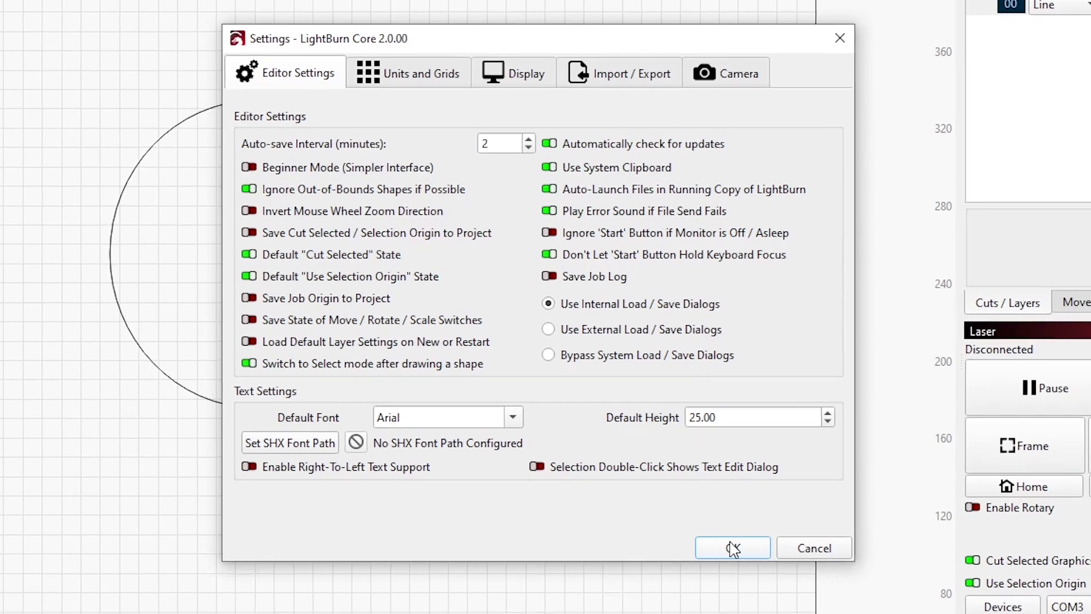
{"action": "left_click", "coordinate": [770, 596]}
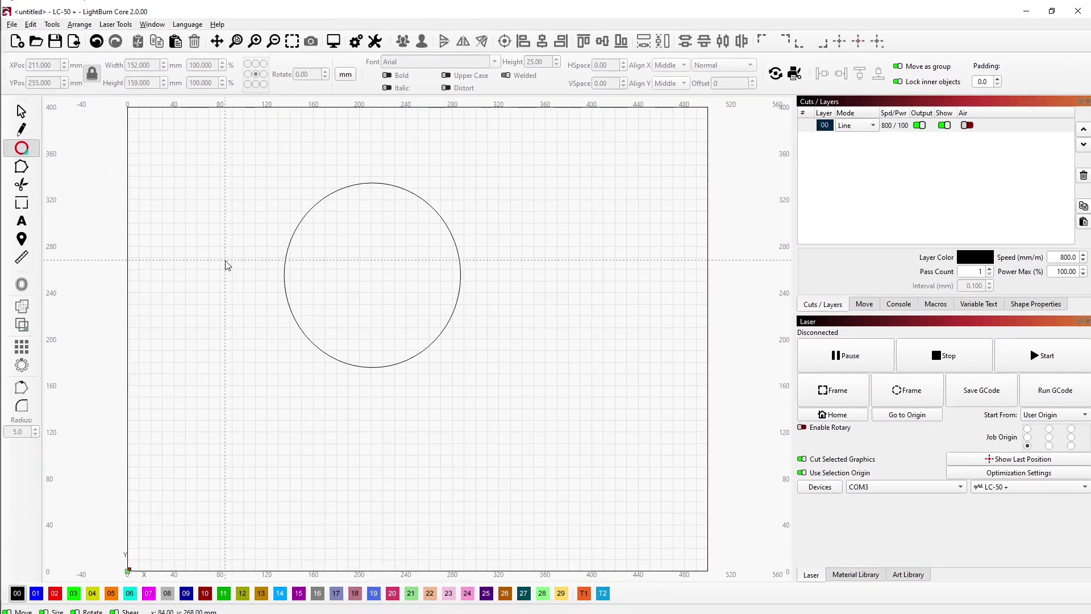
{"action": "left_click_drag", "start_coordinate": [225, 261], "coordinate": [366, 397]}
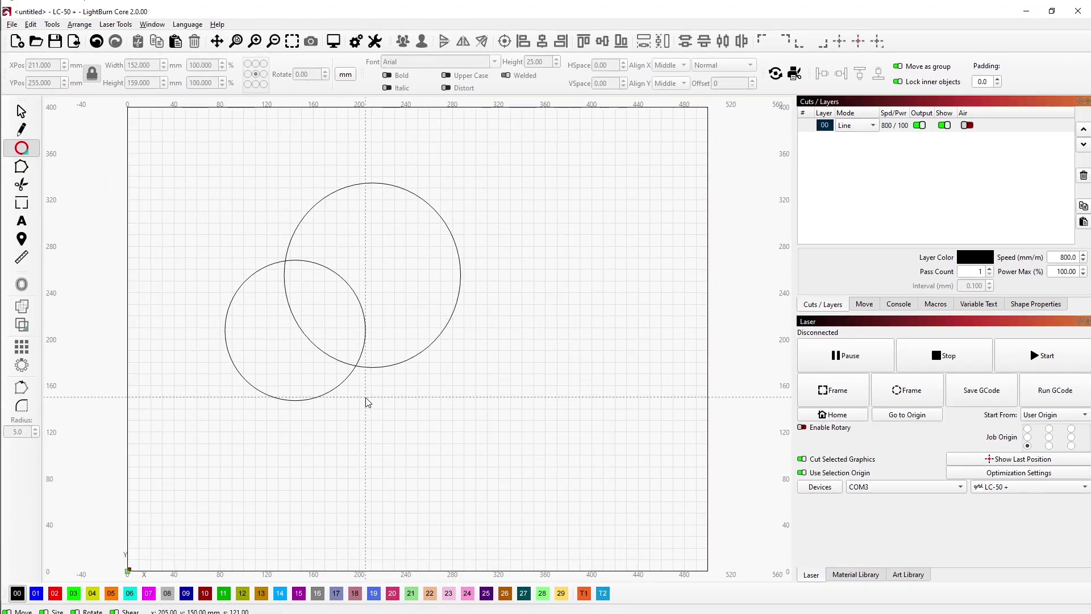
{"action": "mouse_move", "coordinate": [366, 398]}
{"action": "left_mouse_down"}
{"action": "mouse_move", "coordinate": [80, 173]}
{"action": "mouse_move", "coordinate": [31, 149]}
{"action": "mouse_move", "coordinate": [151, 214]}
{"action": "mouse_move", "coordinate": [153, 260]}
{"action": "mouse_move", "coordinate": [135, 235]}
{"action": "left_mouse_up"}
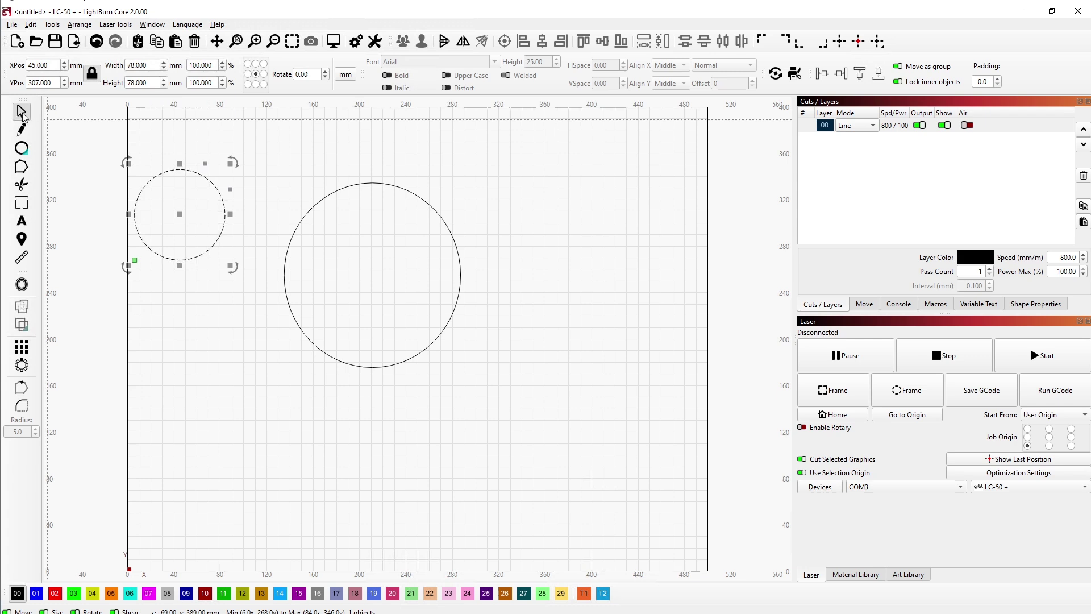
{"action": "left_click", "coordinate": [282, 385]}
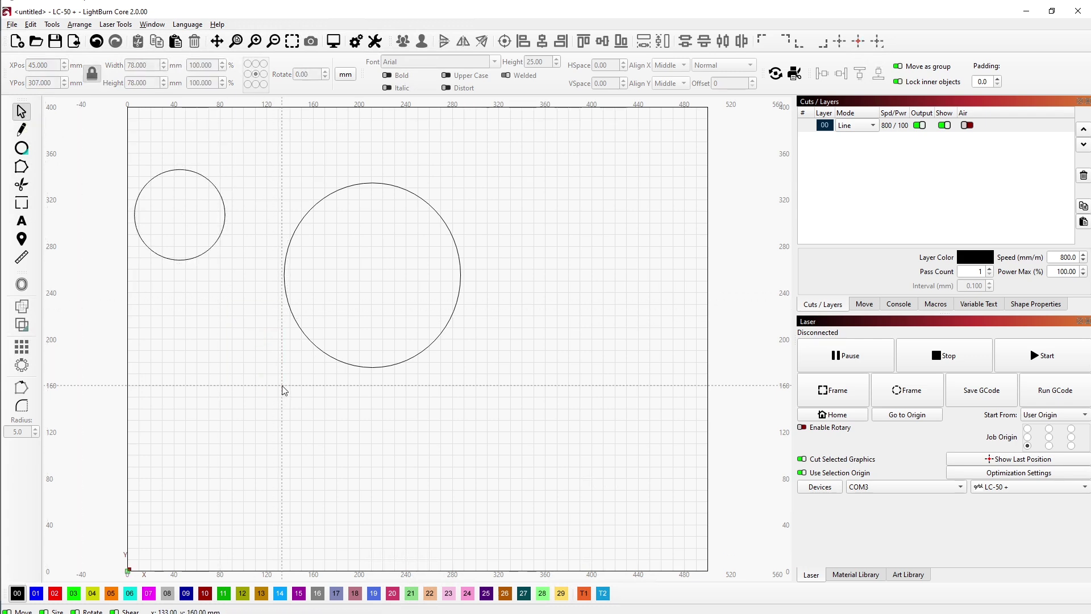
{"action": "left_click_drag", "start_coordinate": [563, 178], "coordinate": [628, 225]}
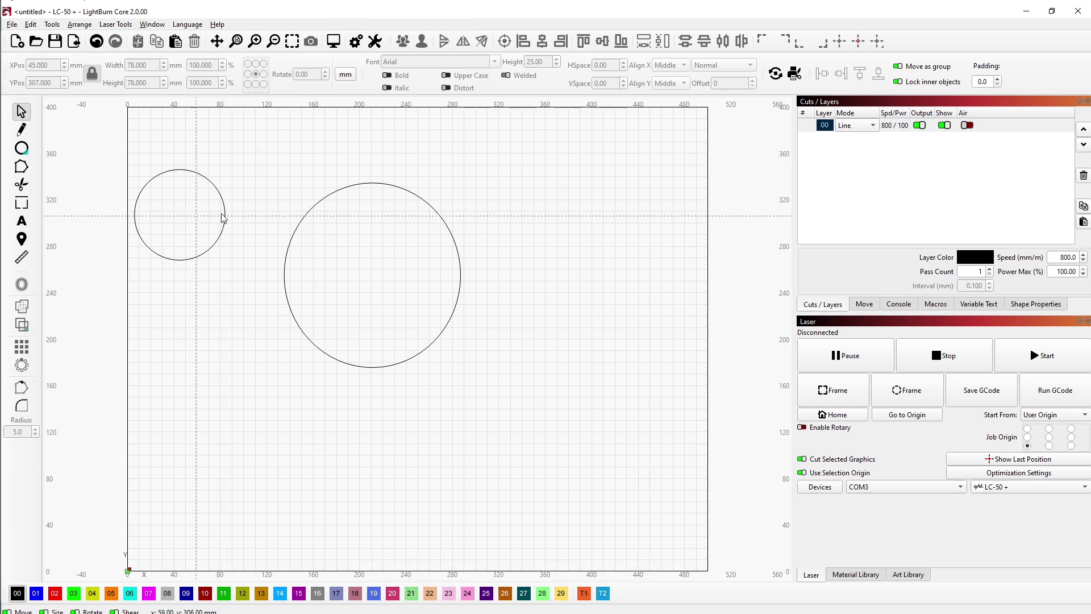
{"action": "left_click", "coordinate": [219, 195]}
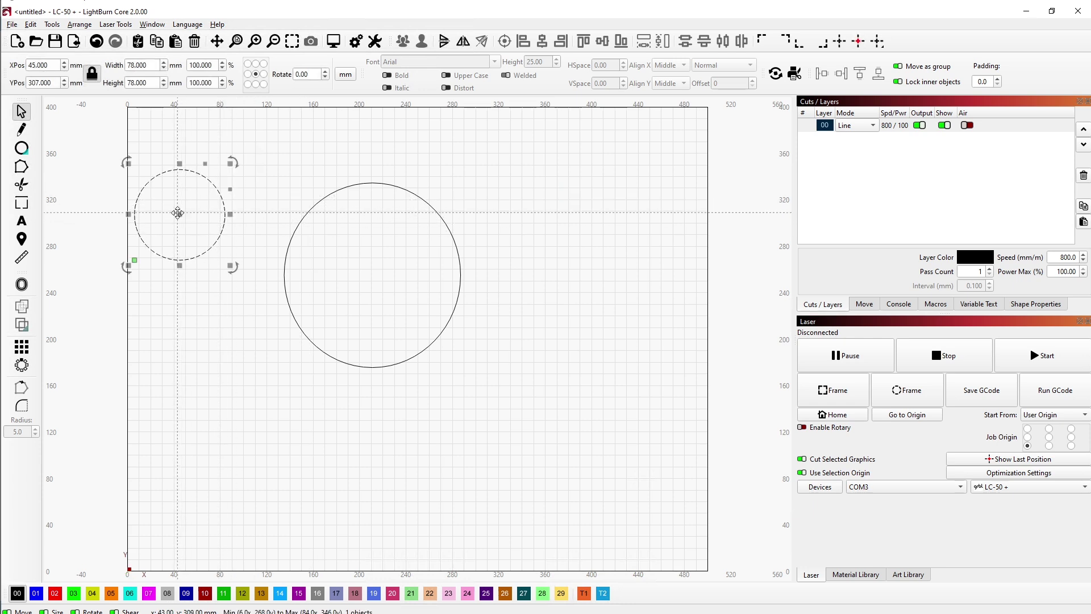
{"action": "left_click_drag", "start_coordinate": [175, 212], "coordinate": [247, 242]}
{"action": "left_click_drag", "start_coordinate": [327, 263], "coordinate": [586, 307]}
{"action": "left_click_drag", "start_coordinate": [611, 250], "coordinate": [601, 230]}
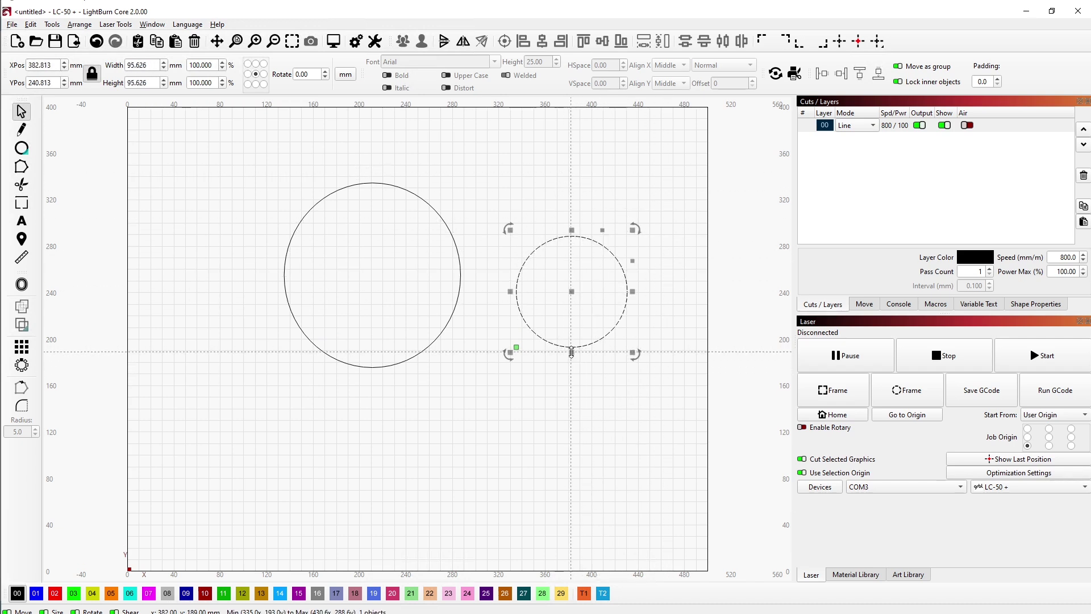
{"action": "left_click_drag", "start_coordinate": [570, 352], "coordinate": [568, 318]}
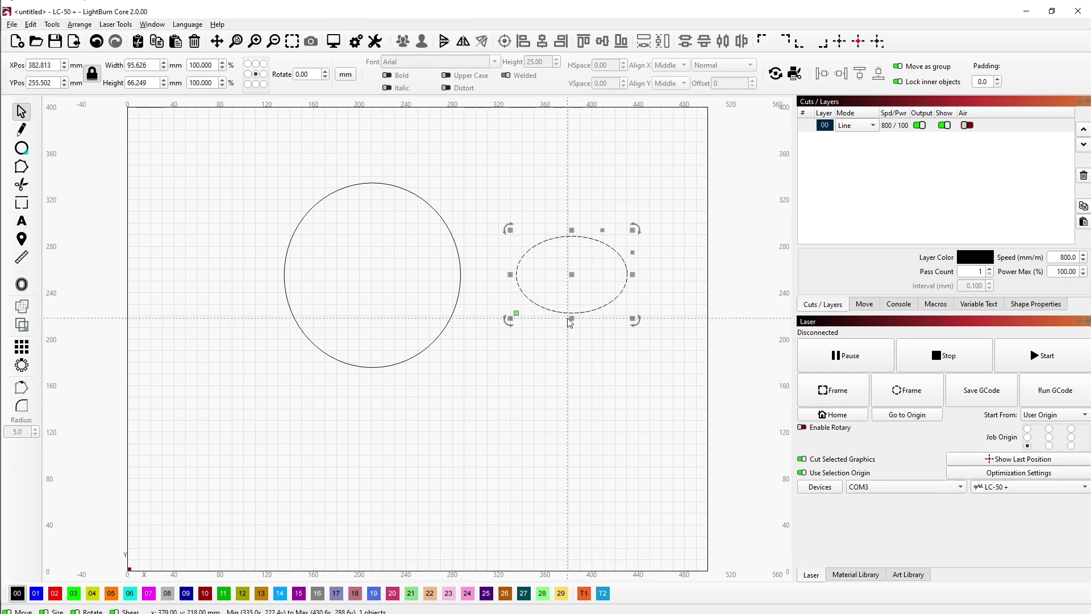
{"action": "key", "text": "ctrl+z"}
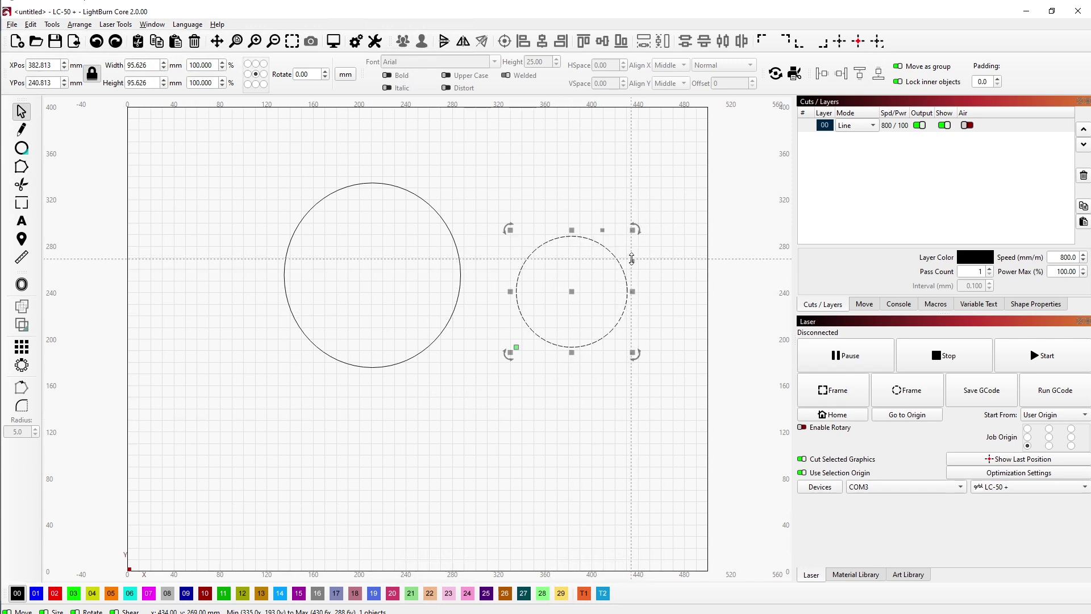
{"action": "left_click_drag", "start_coordinate": [632, 260], "coordinate": [670, 229]}
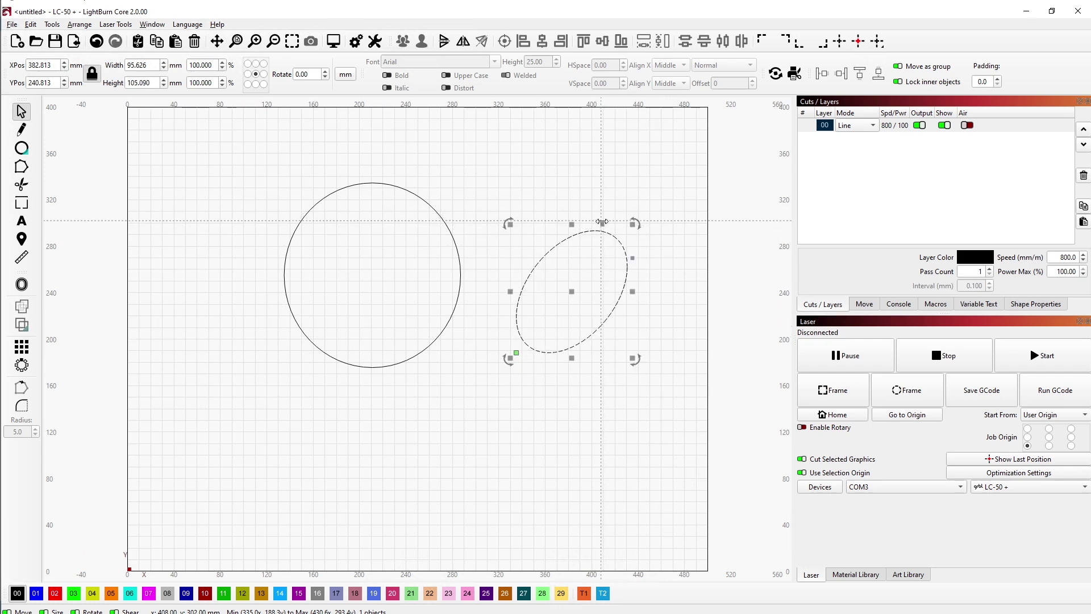
{"action": "mouse_move", "coordinate": [597, 223]}
{"action": "left_mouse_down"}
{"action": "mouse_move", "coordinate": [500, 205]}
{"action": "mouse_move", "coordinate": [574, 210]}
{"action": "mouse_move", "coordinate": [655, 241]}
{"action": "mouse_move", "coordinate": [593, 222]}
{"action": "left_mouse_up"}
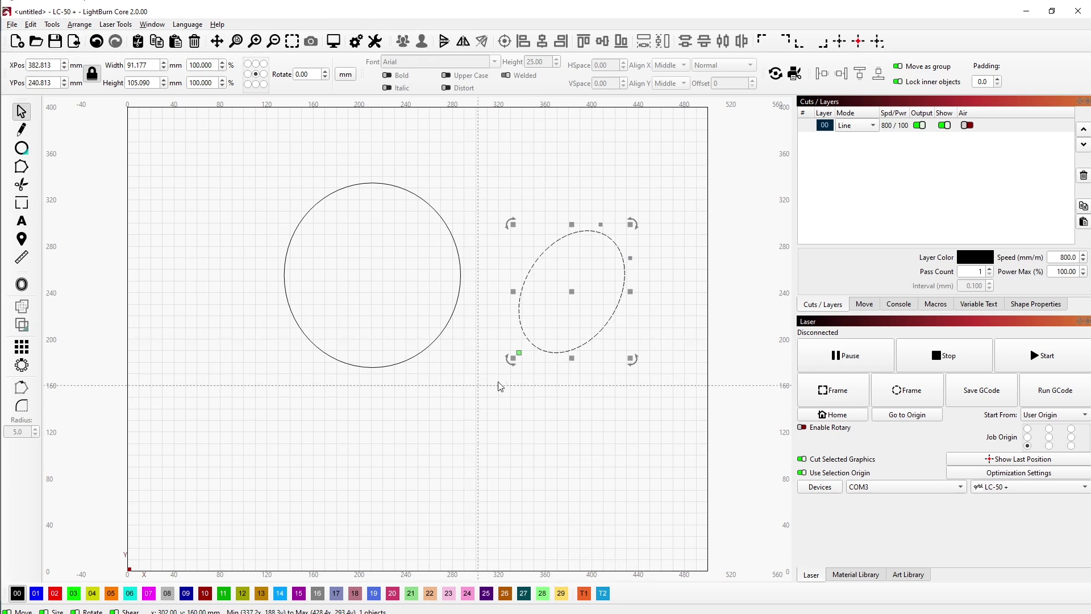
{"action": "left_click_drag", "start_coordinate": [512, 358], "coordinate": [465, 378]}
{"action": "key", "text": "Delete"}
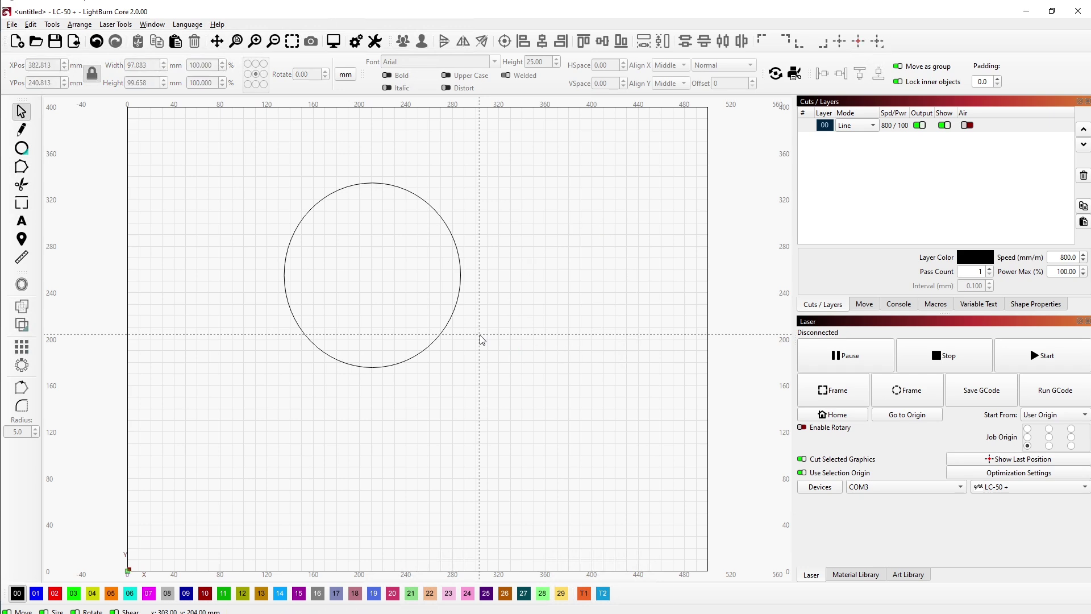
{"action": "left_click", "coordinate": [389, 185]}
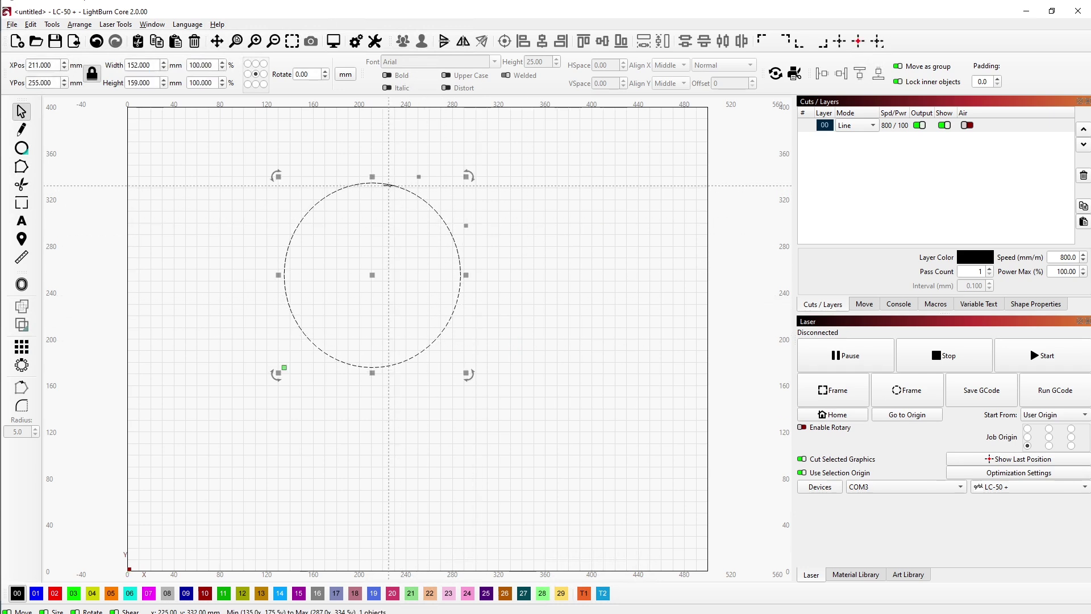
In Shape Properties, try 3 sides and then 12 sides on the polygon
{"action": "left_click", "coordinate": [1040, 307]}
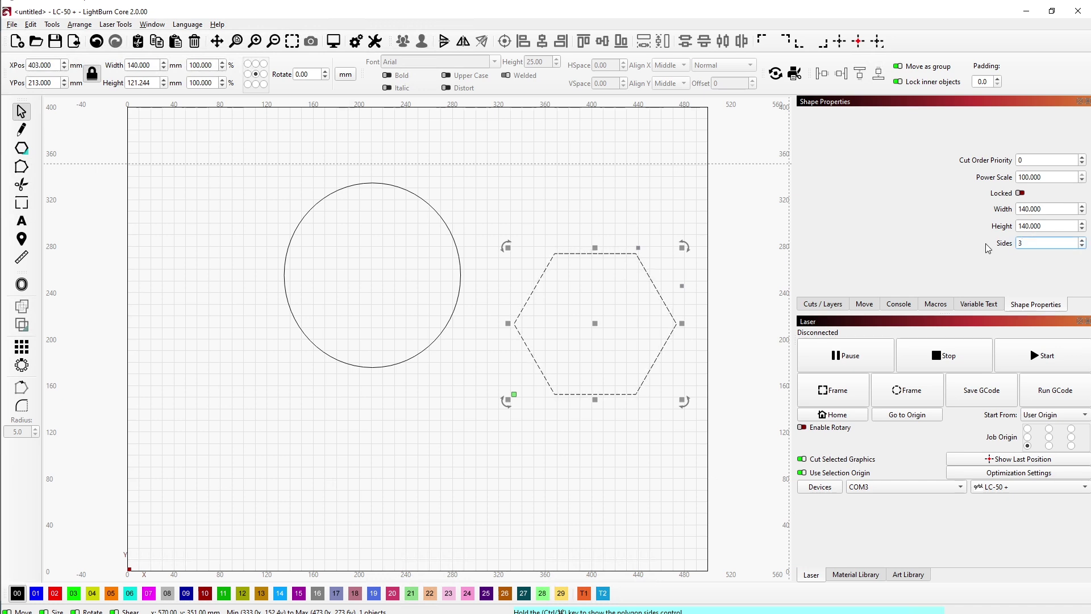
{"action": "type", "text": "3"}
{"action": "key", "text": "Return"}
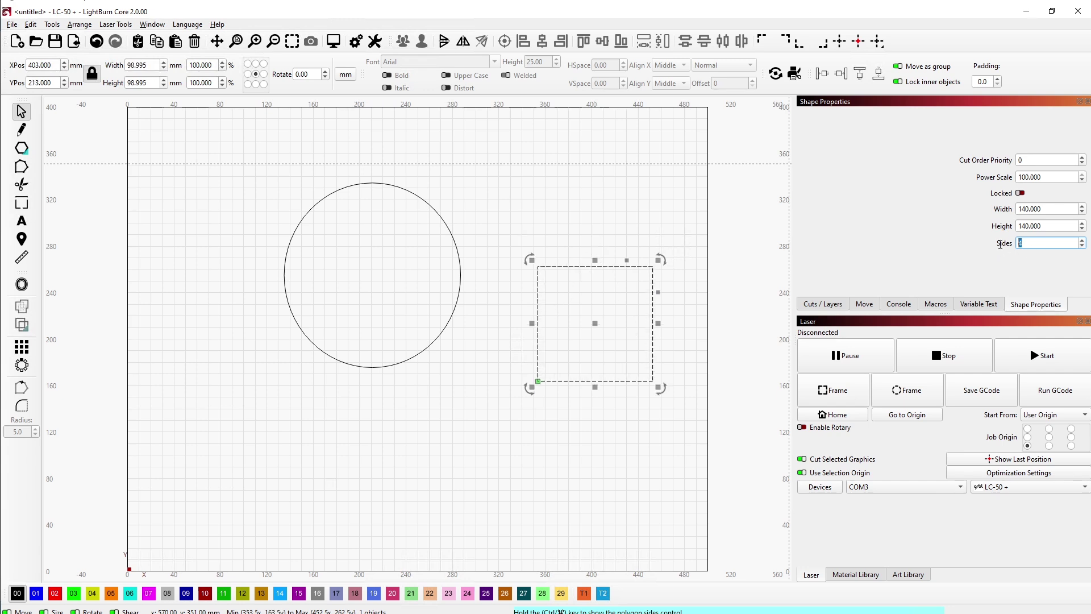
{"action": "type", "text": "12"}
{"action": "key", "text": "Return"}
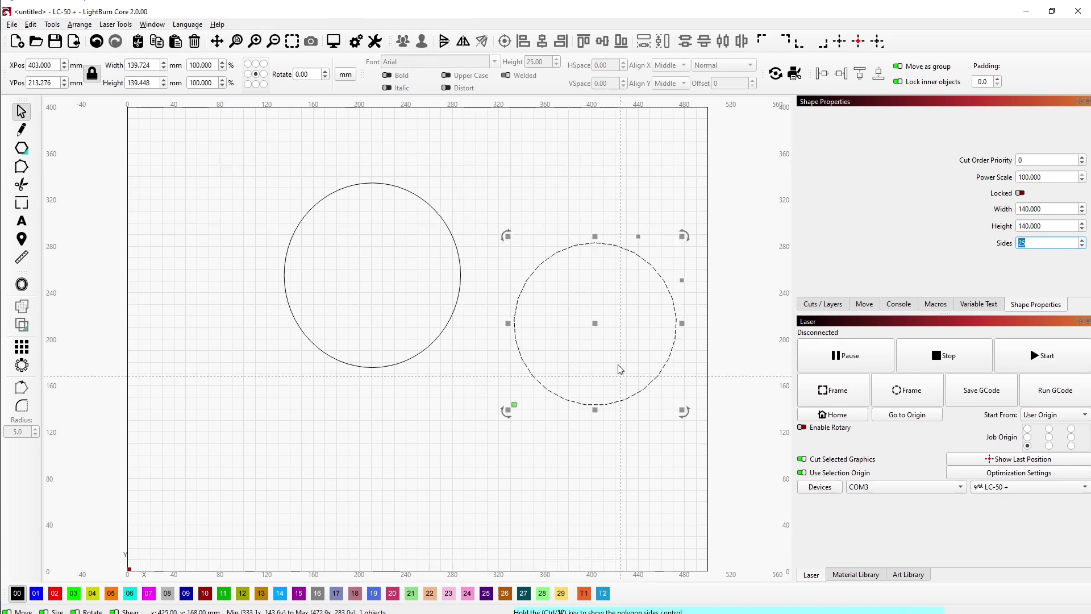
Zoom to Page and select the six-sided polygon, 128 × 110.851 mm
{"action": "scroll", "coordinate": [613, 254], "scroll_direction": "up", "scroll_amount": 6}
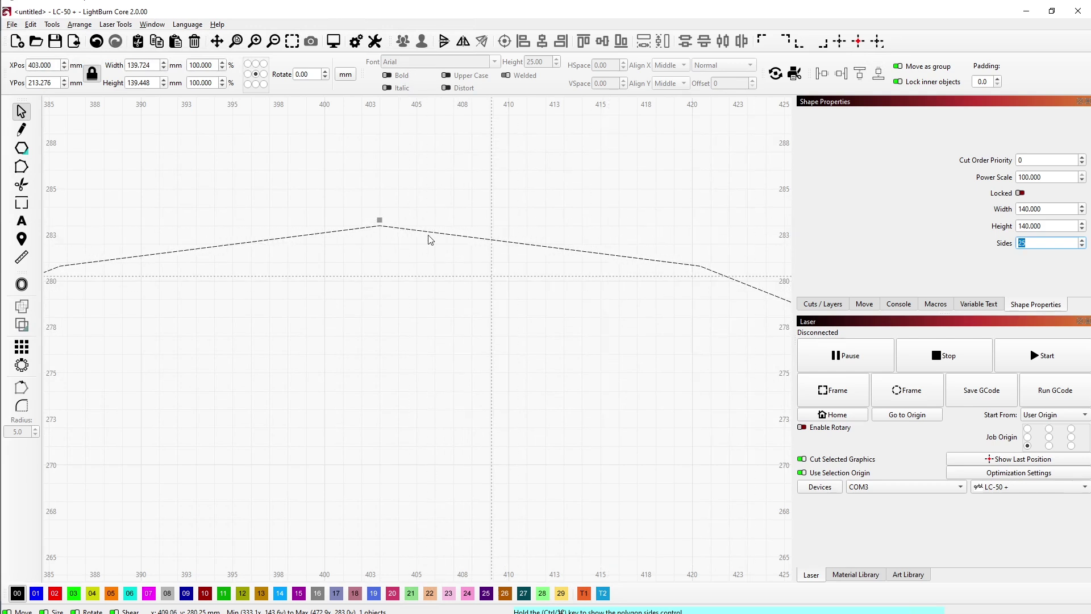
{"action": "left_click", "coordinate": [235, 43]}
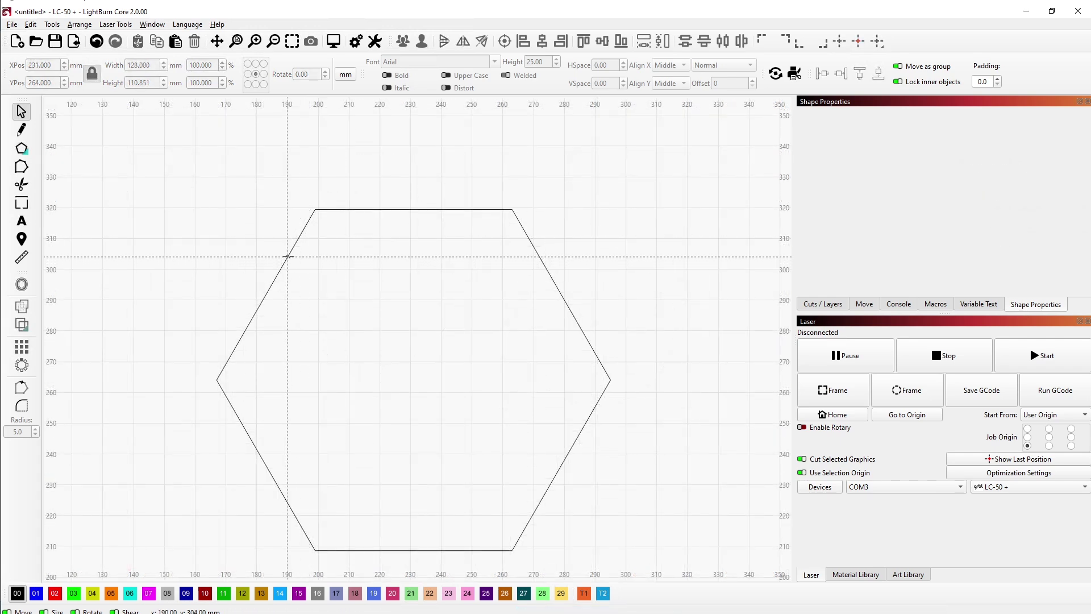
{"action": "left_click", "coordinate": [287, 257]}
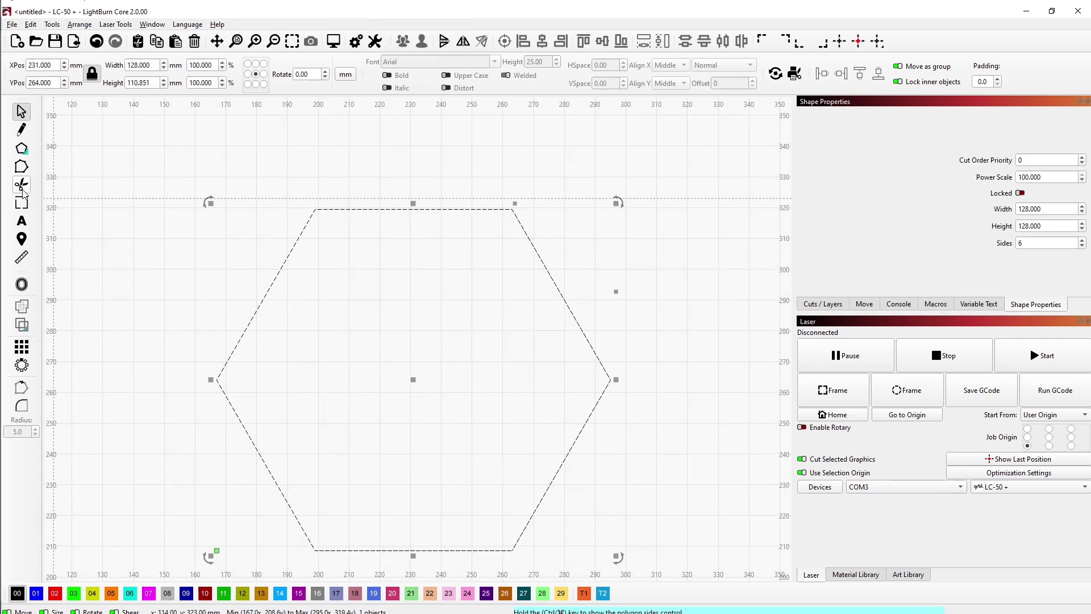
{"action": "left_click", "coordinate": [21, 166]}
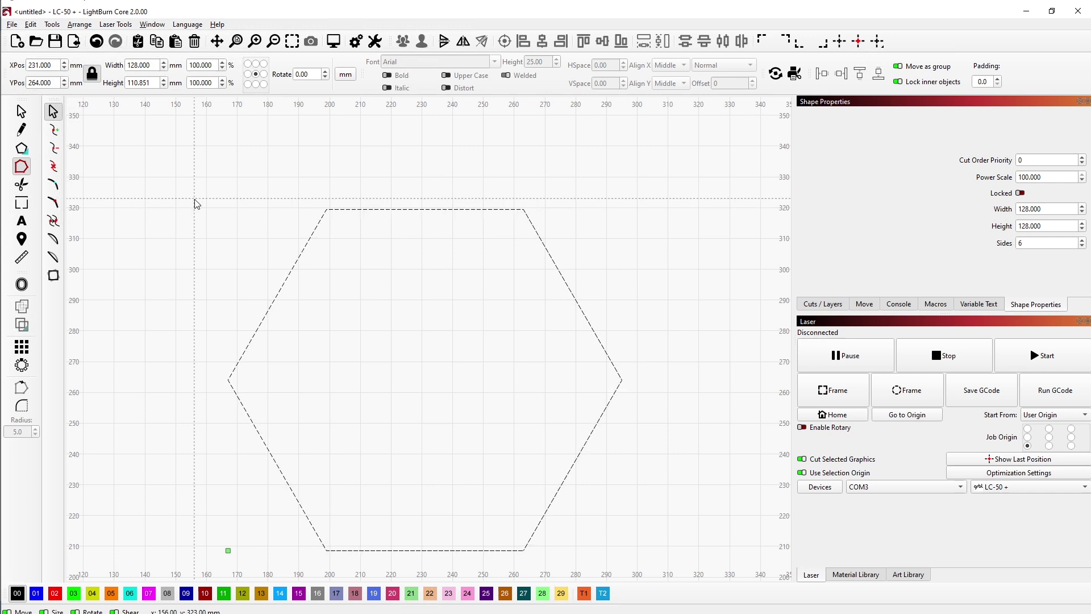
Convert the 128 × 110.851 mm hexagon to a path via its right-click menu
{"action": "left_click", "coordinate": [21, 111]}
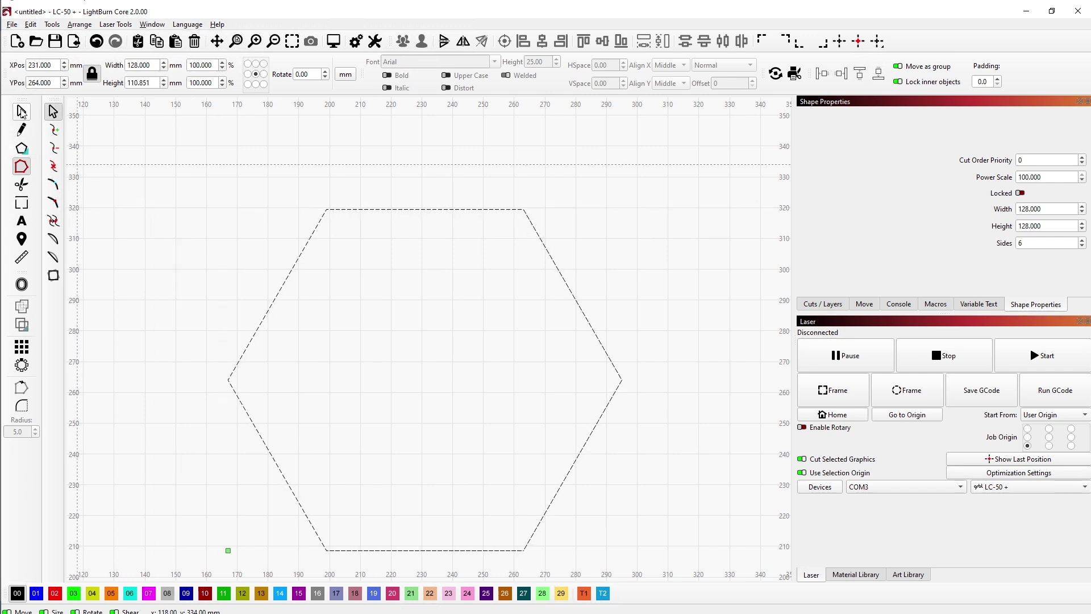
{"action": "left_click", "coordinate": [484, 210]}
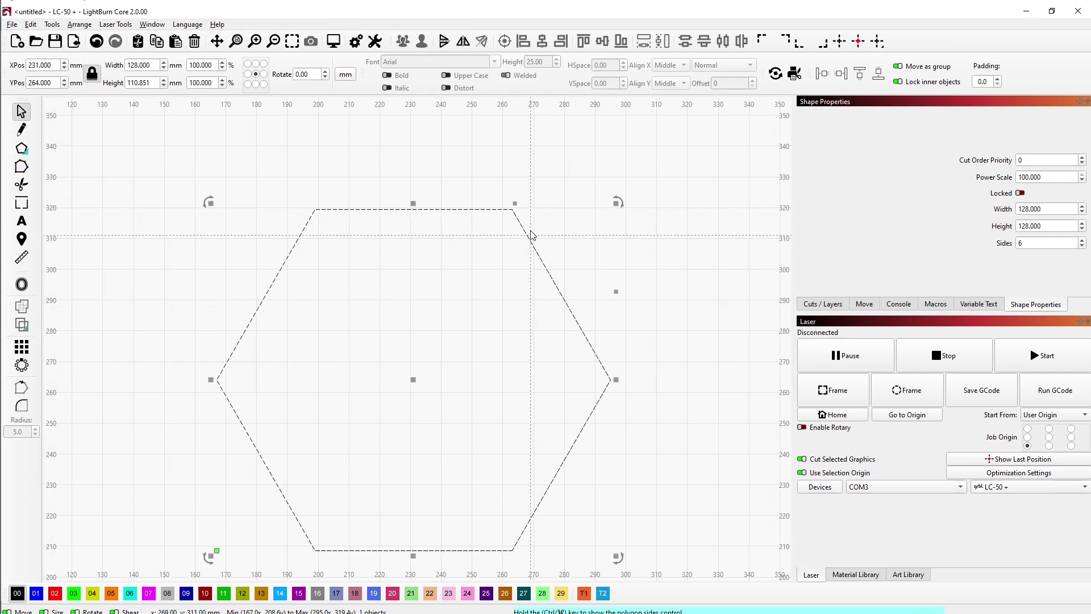
{"action": "right_click", "coordinate": [470, 210]}
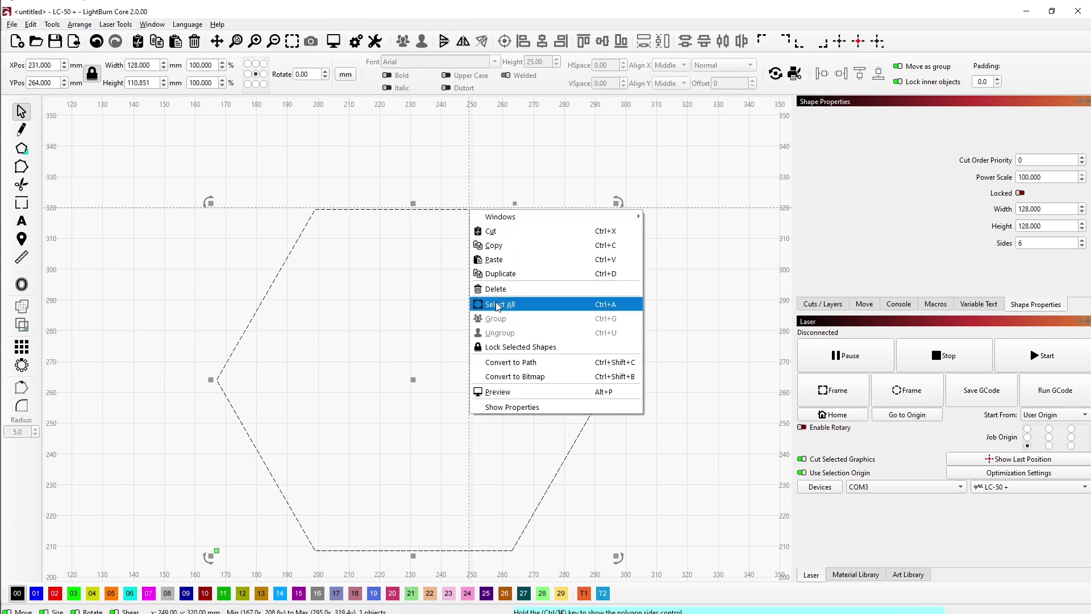
{"action": "left_click", "coordinate": [528, 364]}
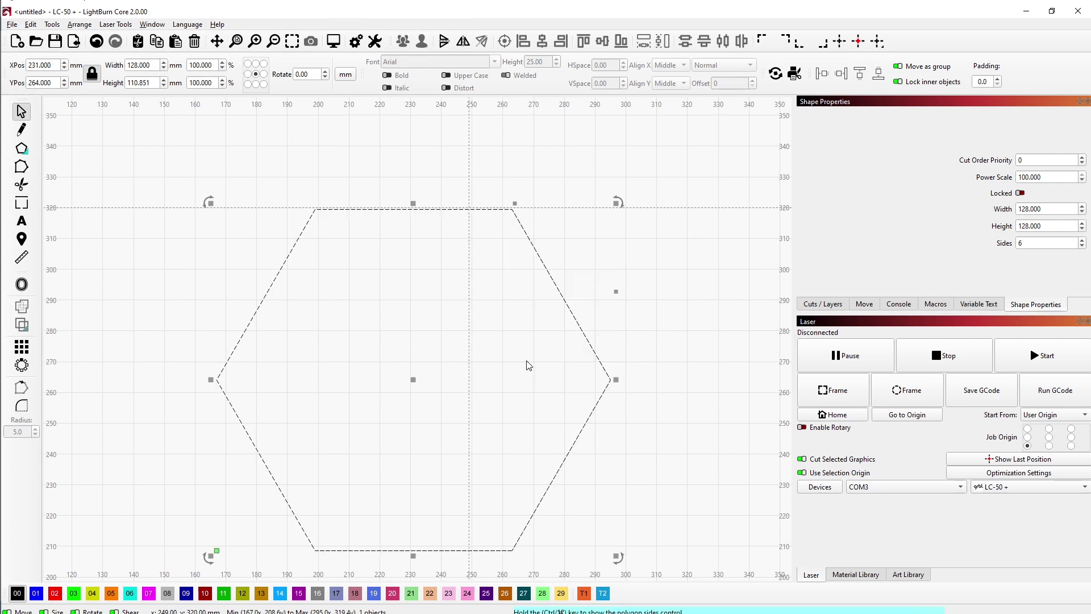
{"action": "left_click", "coordinate": [410, 193]}
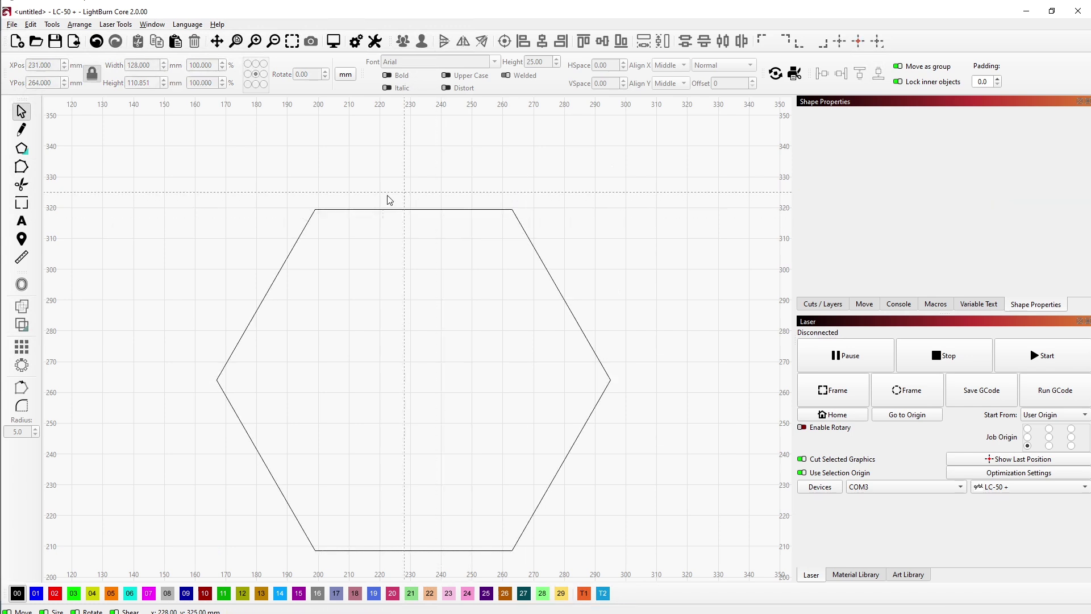
{"action": "left_click", "coordinate": [21, 166]}
Convert the hexagon's upper-left edge to a curve and bend it into an S-shape
{"action": "left_click", "coordinate": [305, 249]}
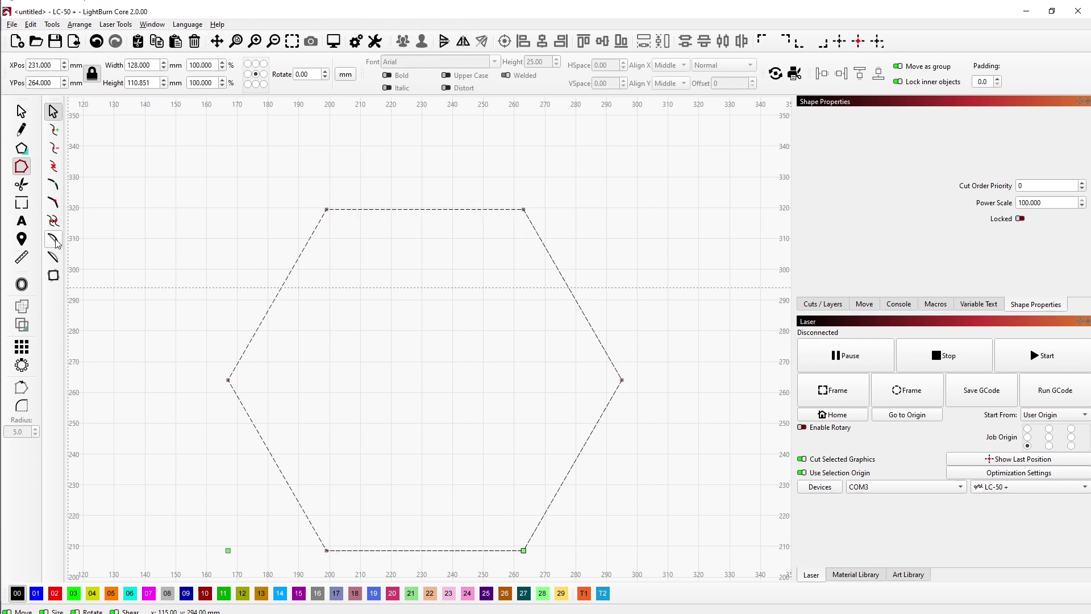
{"action": "left_click", "coordinate": [53, 239]}
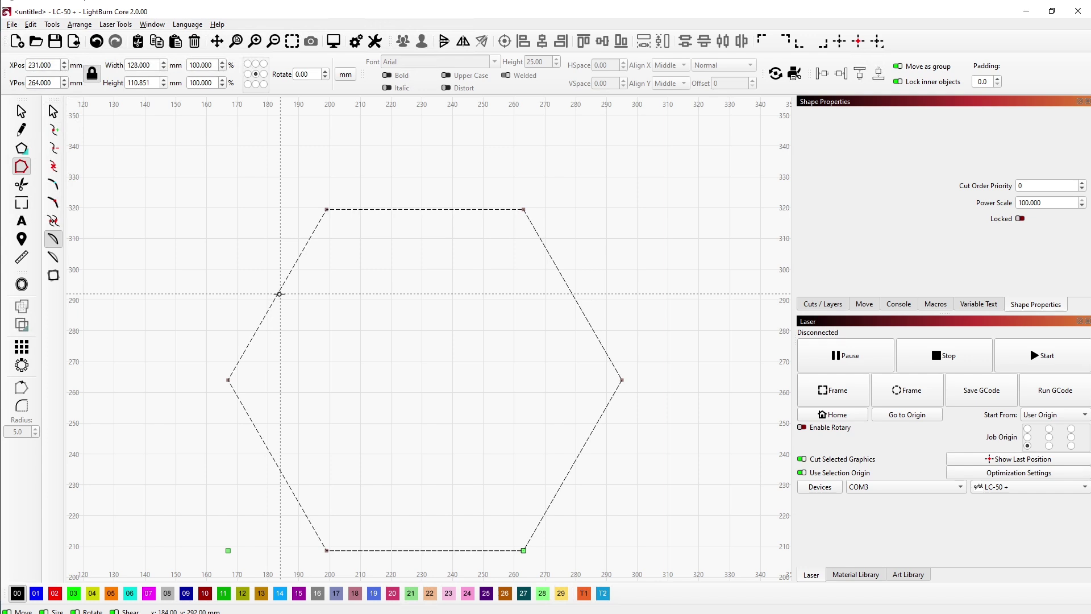
{"action": "left_click", "coordinate": [279, 293]}
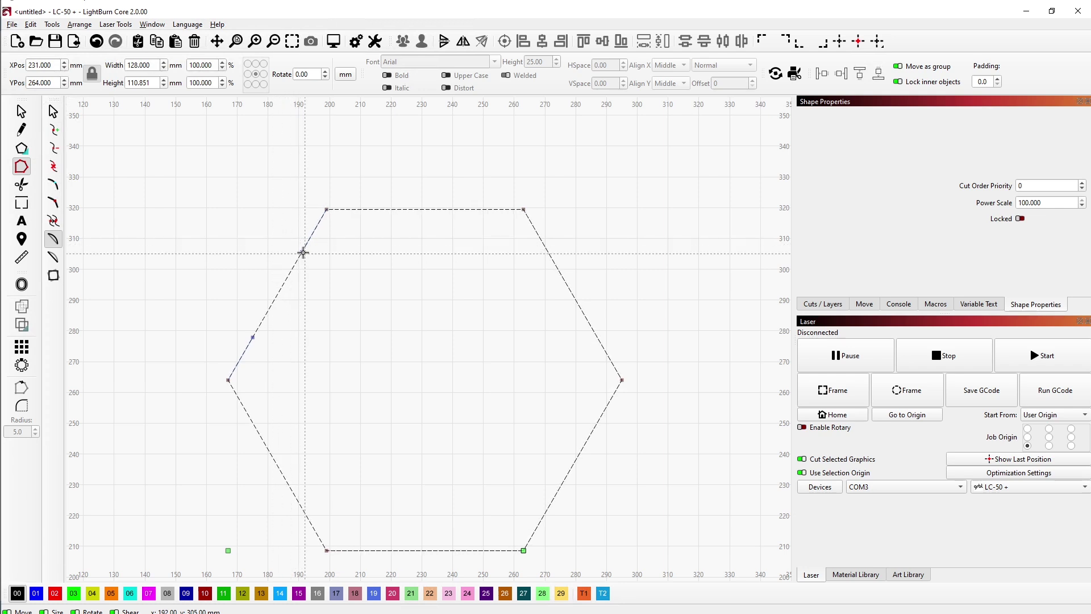
{"action": "left_click_drag", "start_coordinate": [303, 253], "coordinate": [170, 174]}
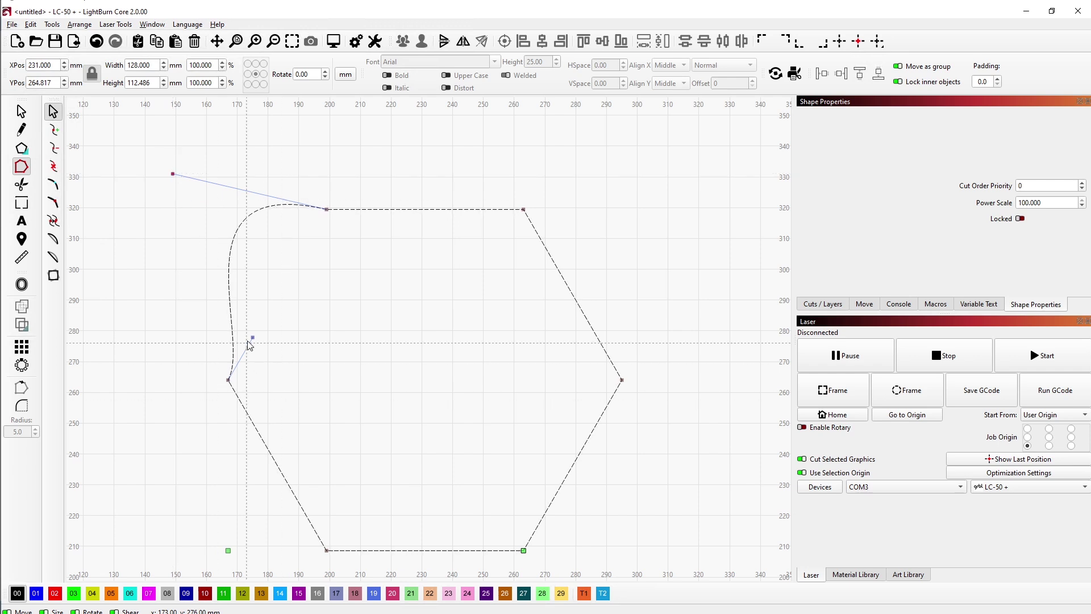
{"action": "left_click_drag", "start_coordinate": [252, 337], "coordinate": [440, 459]}
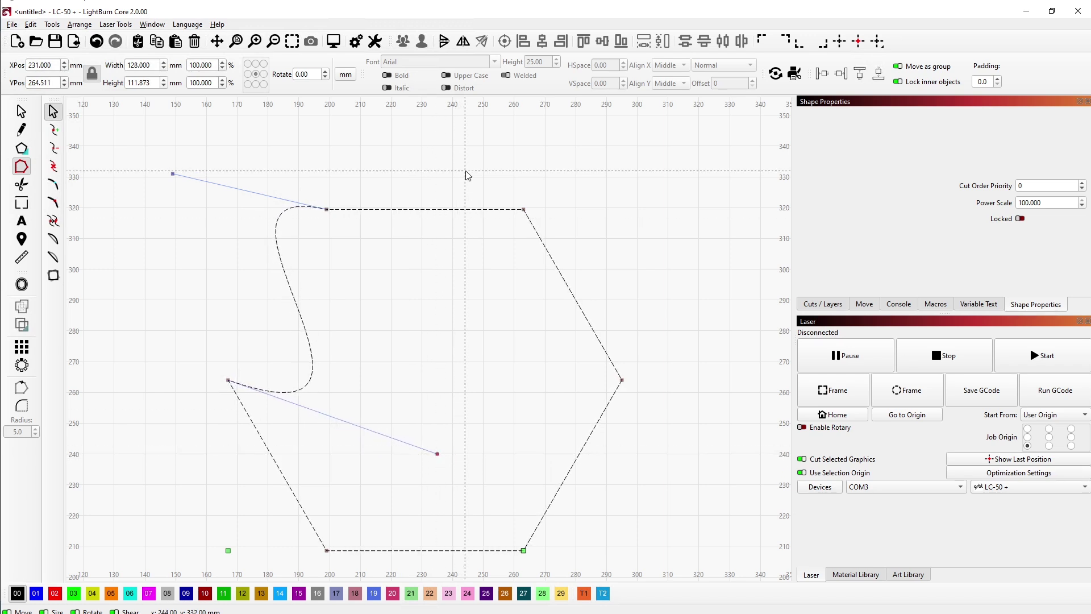
Marquee-select the reshaped hexagon and delete it, leaving an empty canvas
{"action": "left_click", "coordinate": [21, 113]}
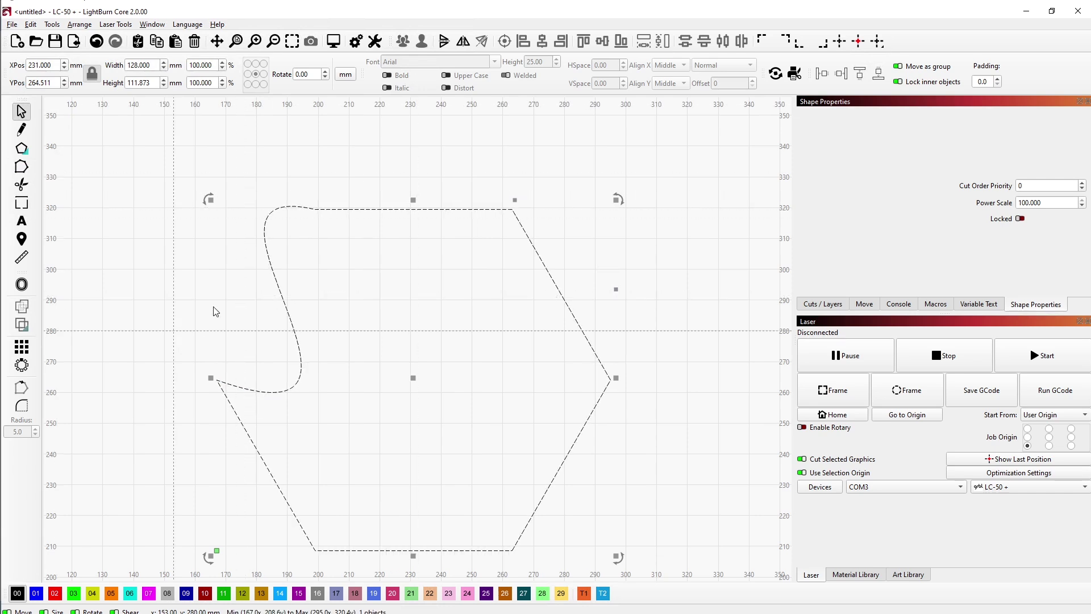
{"action": "left_click", "coordinate": [21, 167]}
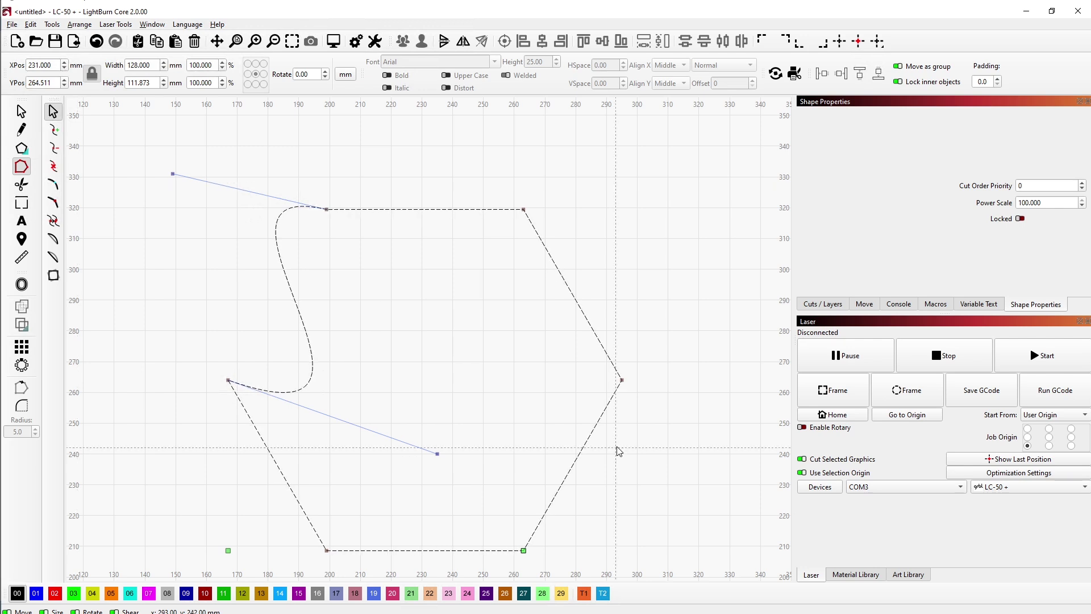
{"action": "left_click_drag", "start_coordinate": [619, 451], "coordinate": [564, 384]}
{"action": "key", "text": "Delete"}
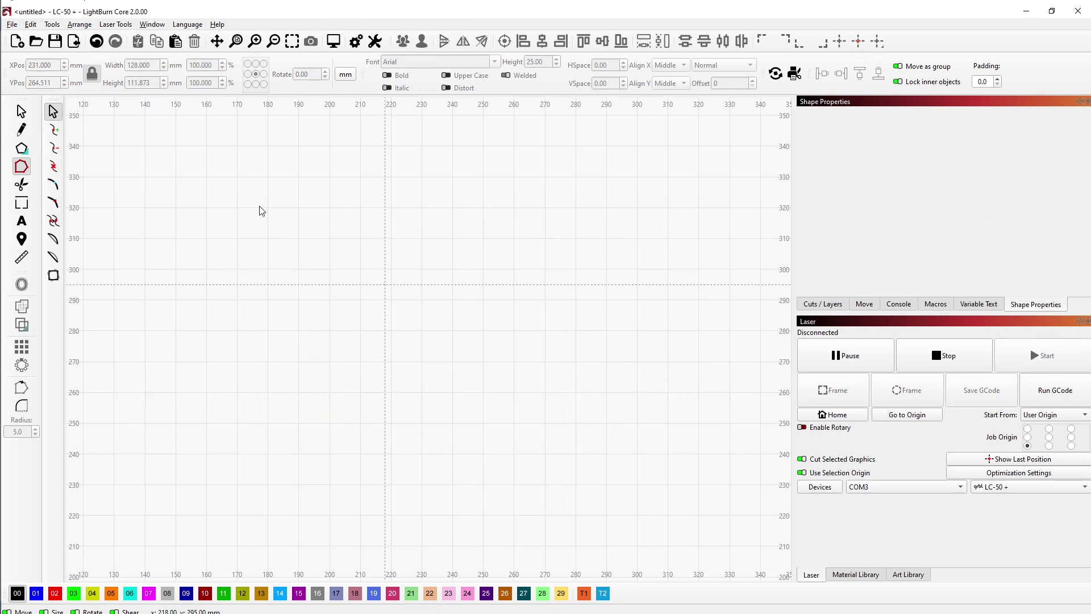
With the Ellipse tool and Zoom to Page, draw a 134 mm circle
{"action": "left_click", "coordinate": [23, 150]}
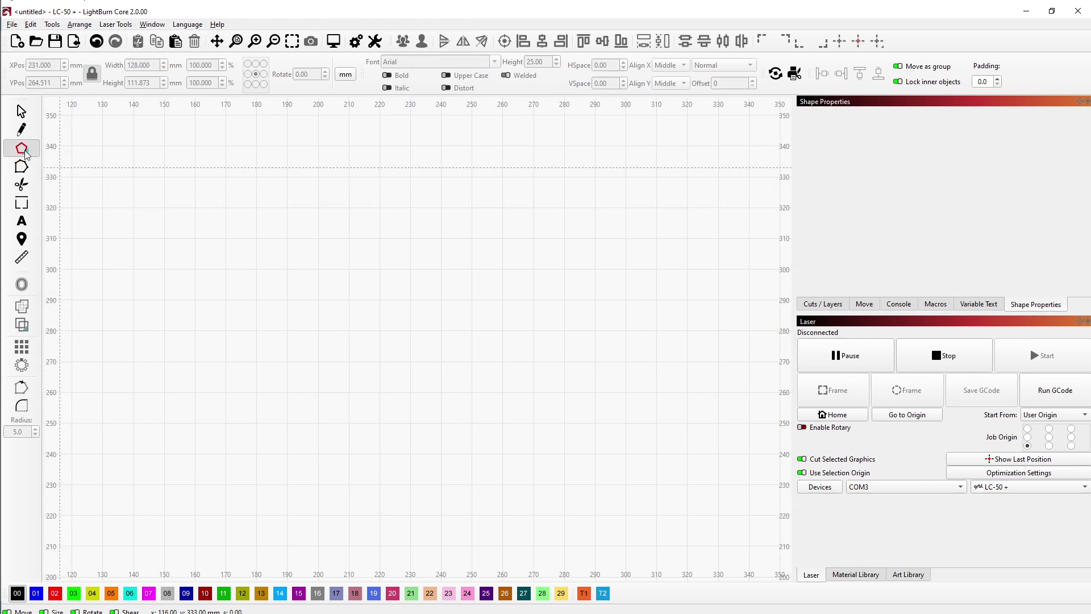
{"action": "left_click", "coordinate": [26, 155]}
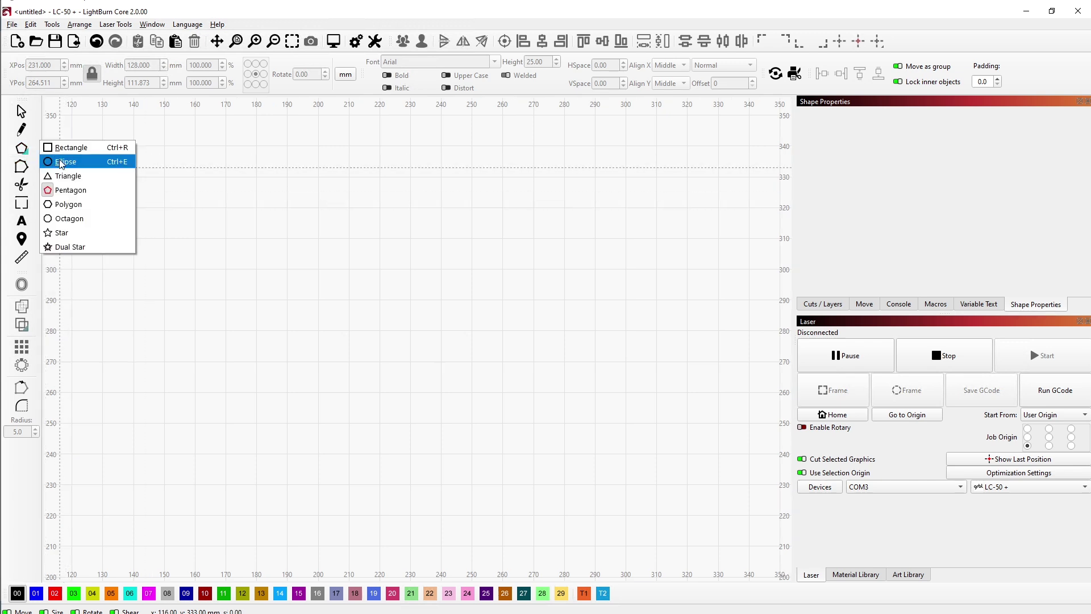
{"action": "left_click", "coordinate": [61, 162]}
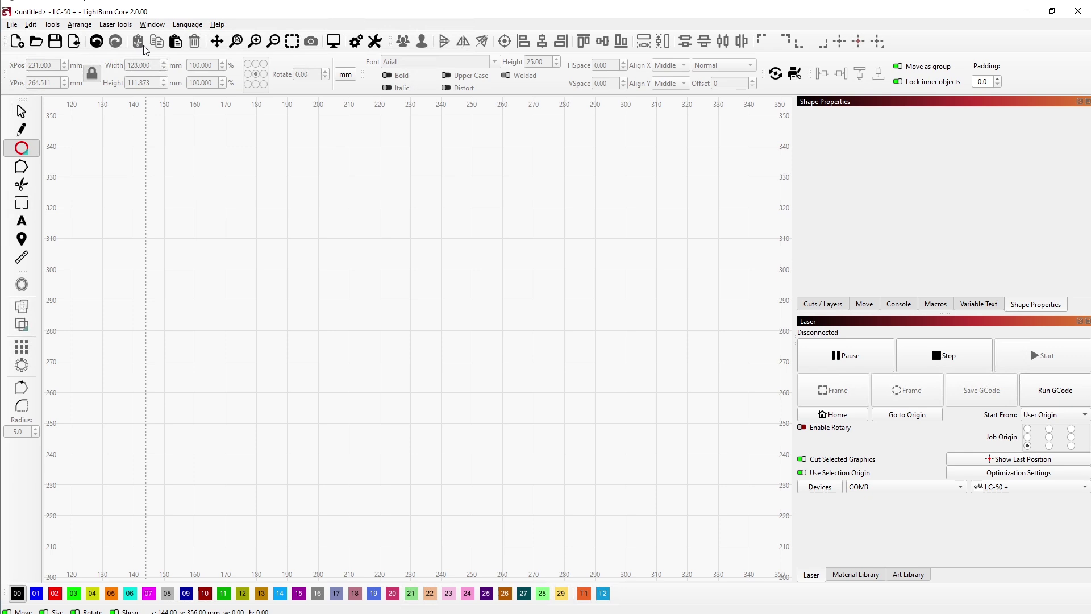
{"action": "left_click", "coordinate": [236, 42]}
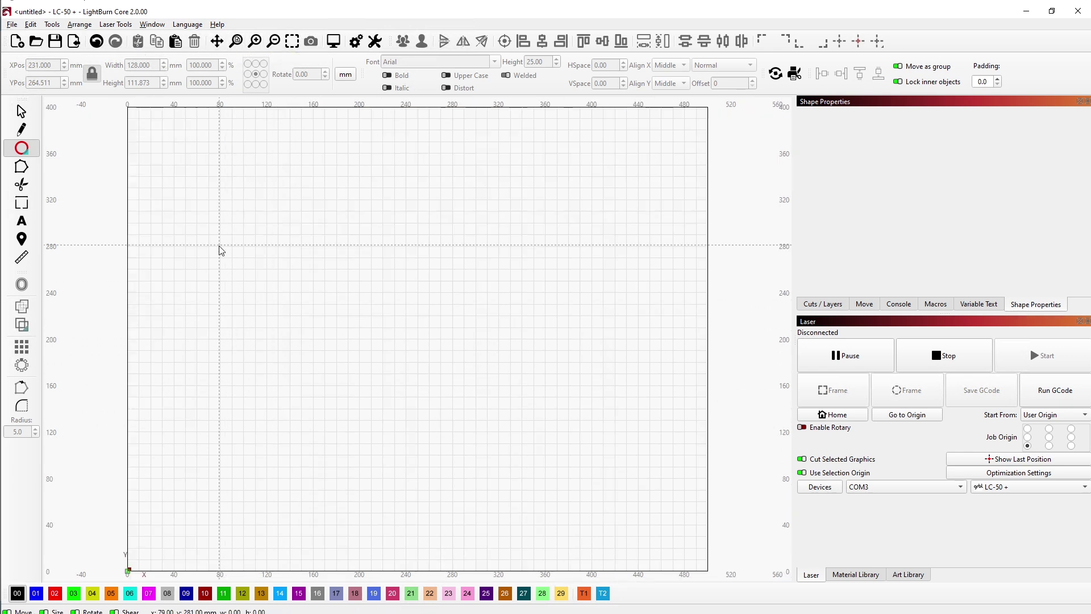
{"action": "left_click_drag", "start_coordinate": [221, 248], "coordinate": [375, 401]}
{"action": "left_click_drag", "start_coordinate": [404, 296], "coordinate": [507, 370]}
Add a 92 mm circle overlapping on the left and a 166 mm circle to the right
{"action": "left_click", "coordinate": [21, 149]}
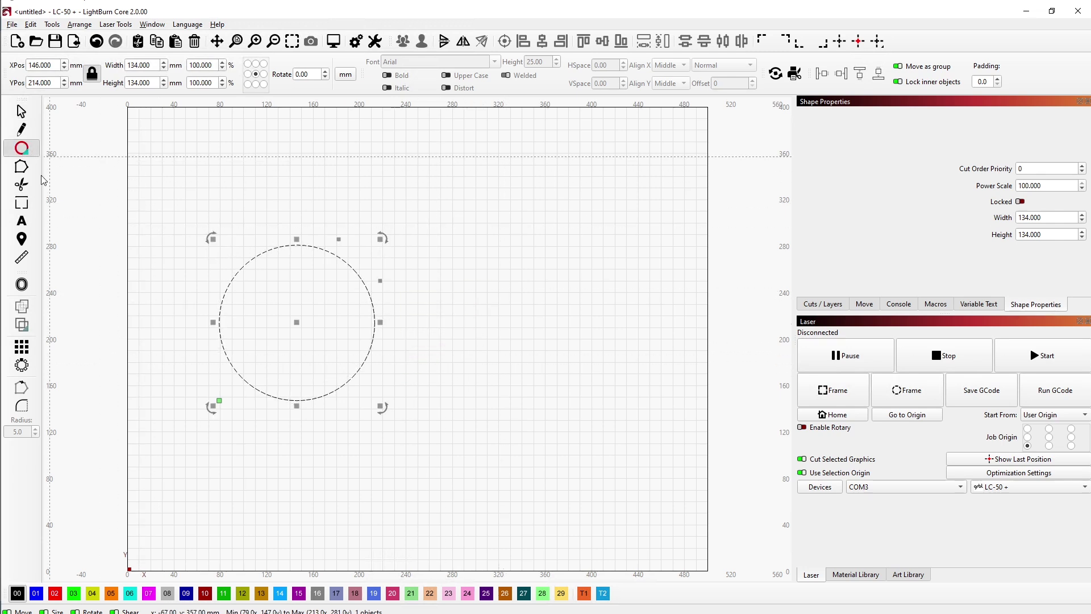
{"action": "left_click_drag", "start_coordinate": [148, 230], "coordinate": [254, 337]}
{"action": "left_click", "coordinate": [21, 149]}
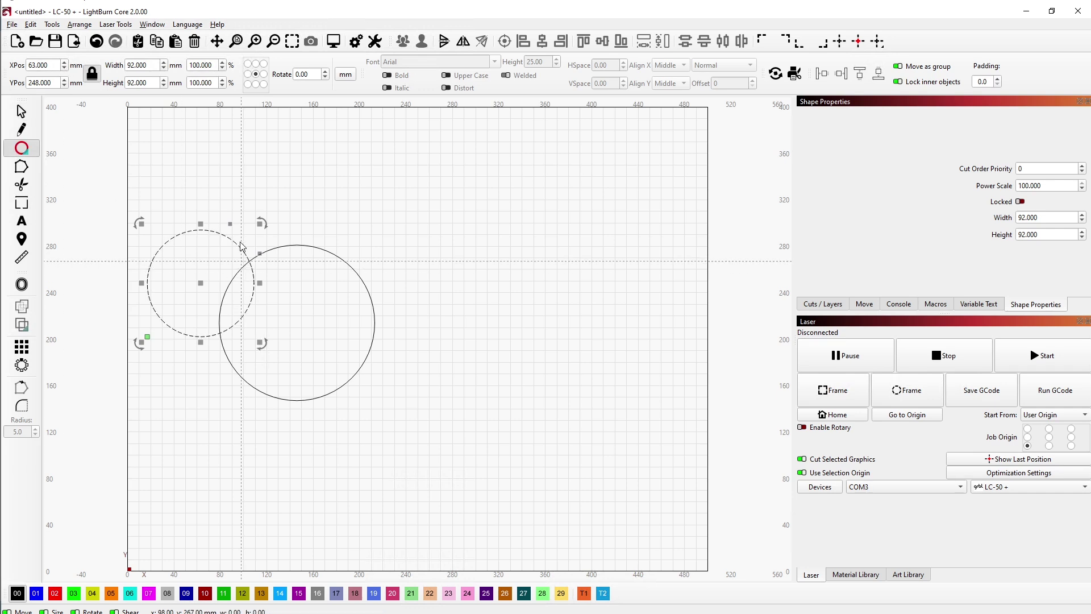
{"action": "left_click_drag", "start_coordinate": [319, 200], "coordinate": [513, 347]}
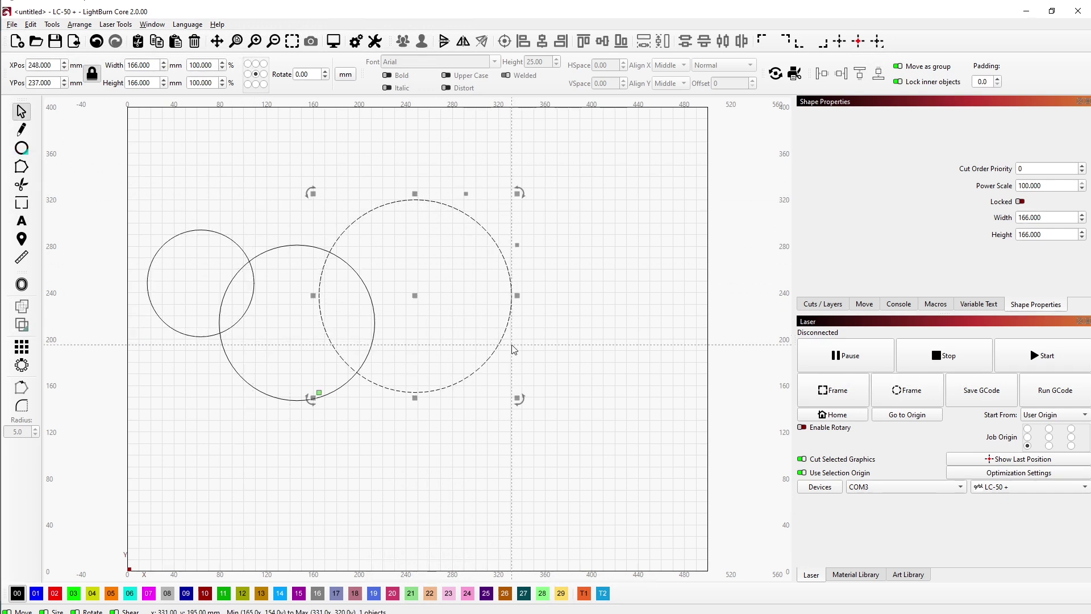
{"action": "left_click", "coordinate": [201, 416]}
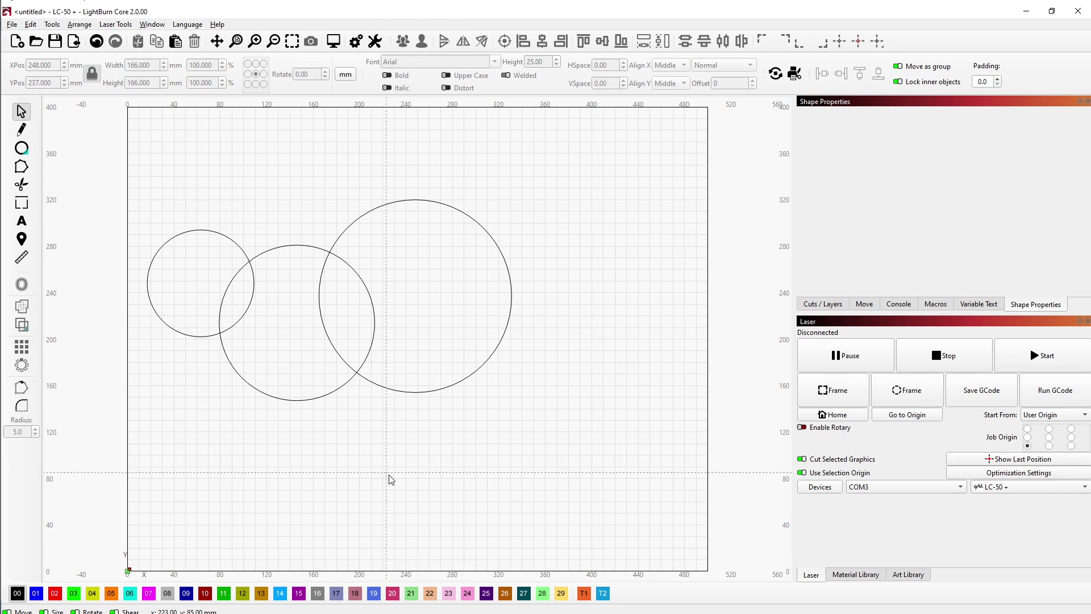
Weld all three circles into one outline, then undo the weld
{"action": "left_click_drag", "start_coordinate": [461, 459], "coordinate": [198, 268]}
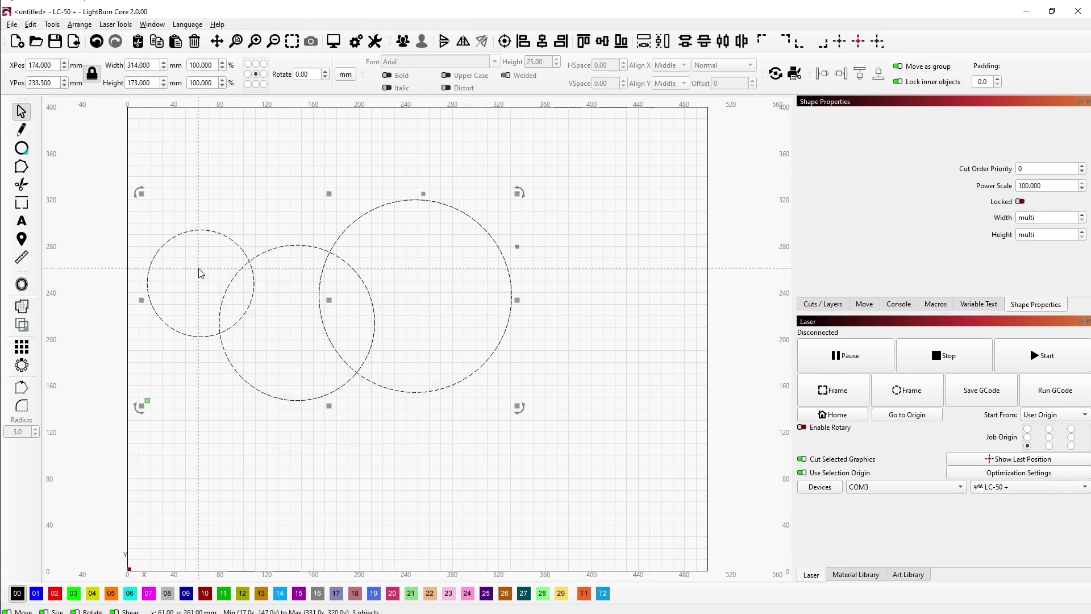
{"action": "left_click", "coordinate": [22, 306]}
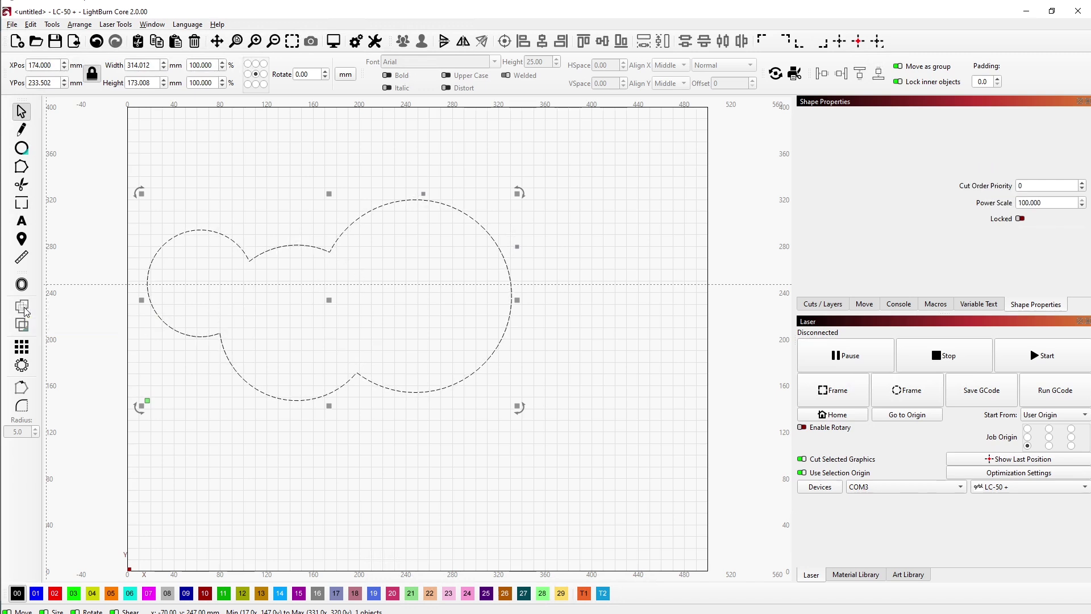
{"action": "key", "text": "ctrl+z"}
Select the left and middle circles and open the Boolean Assistant
{"action": "left_click", "coordinate": [286, 435]}
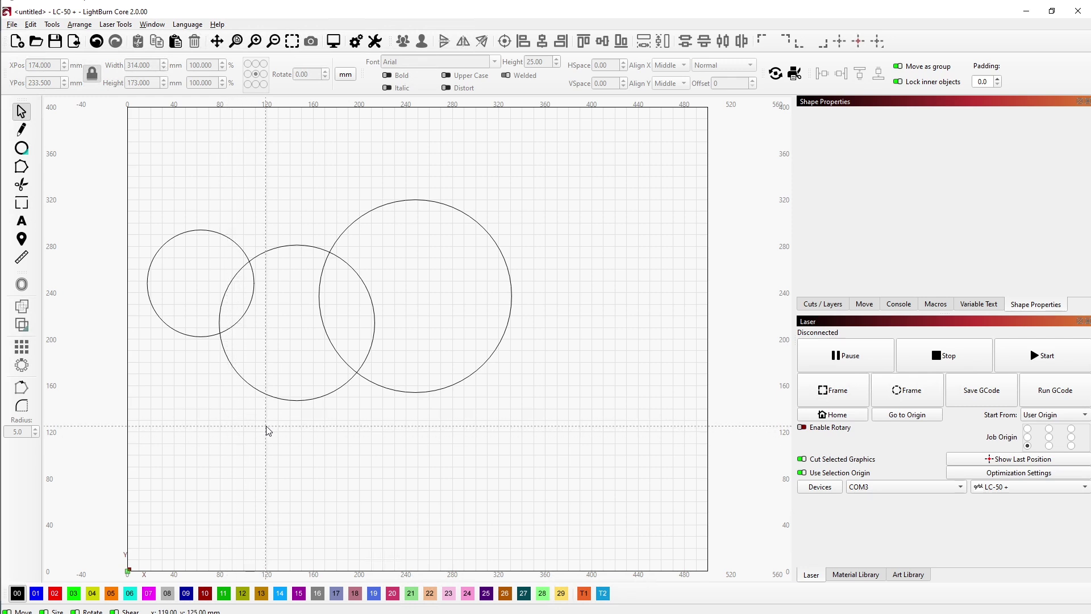
{"action": "left_click_drag", "start_coordinate": [266, 425], "coordinate": [182, 288]}
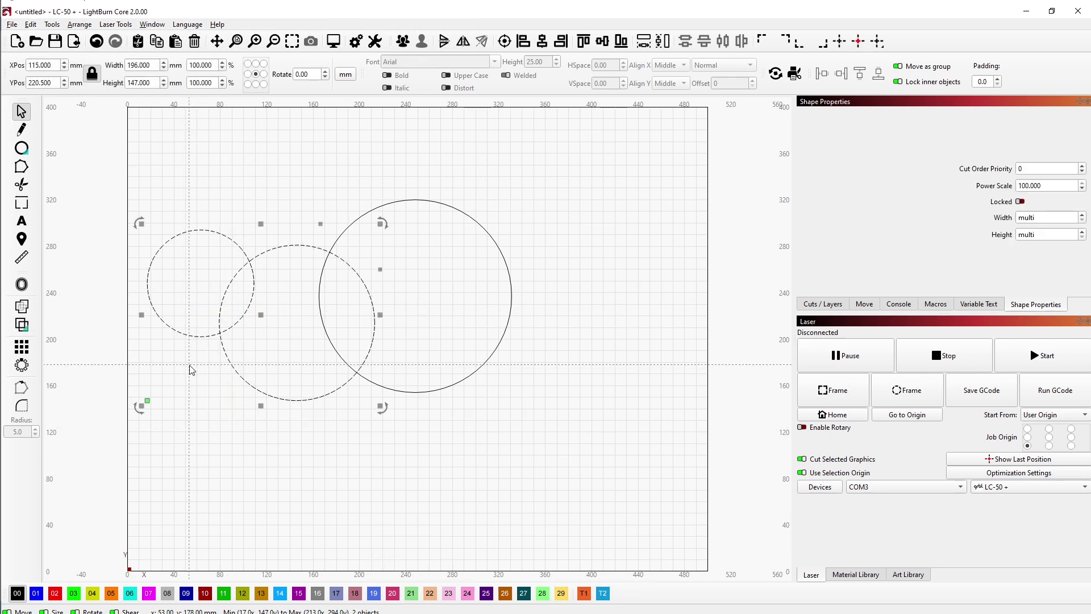
{"action": "left_click", "coordinate": [26, 331]}
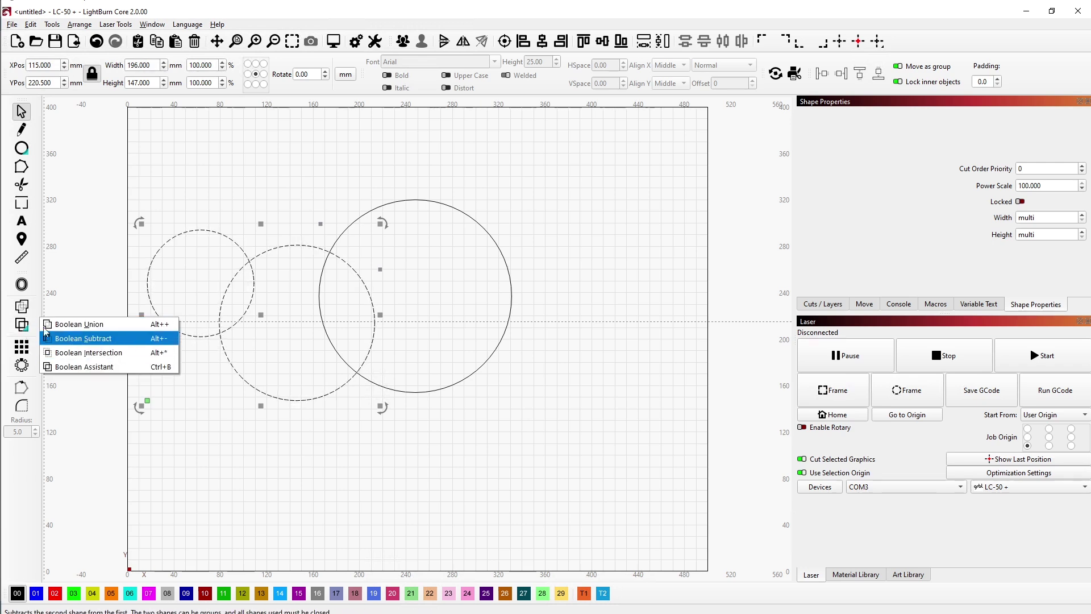
{"action": "left_click", "coordinate": [22, 328]}
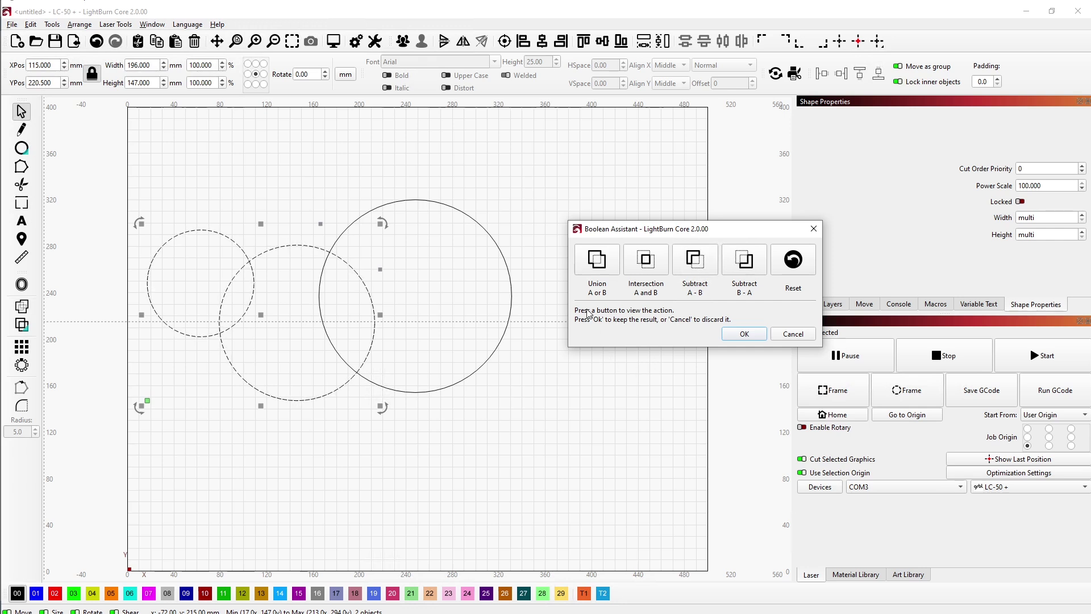
{"action": "left_click", "coordinate": [591, 269]}
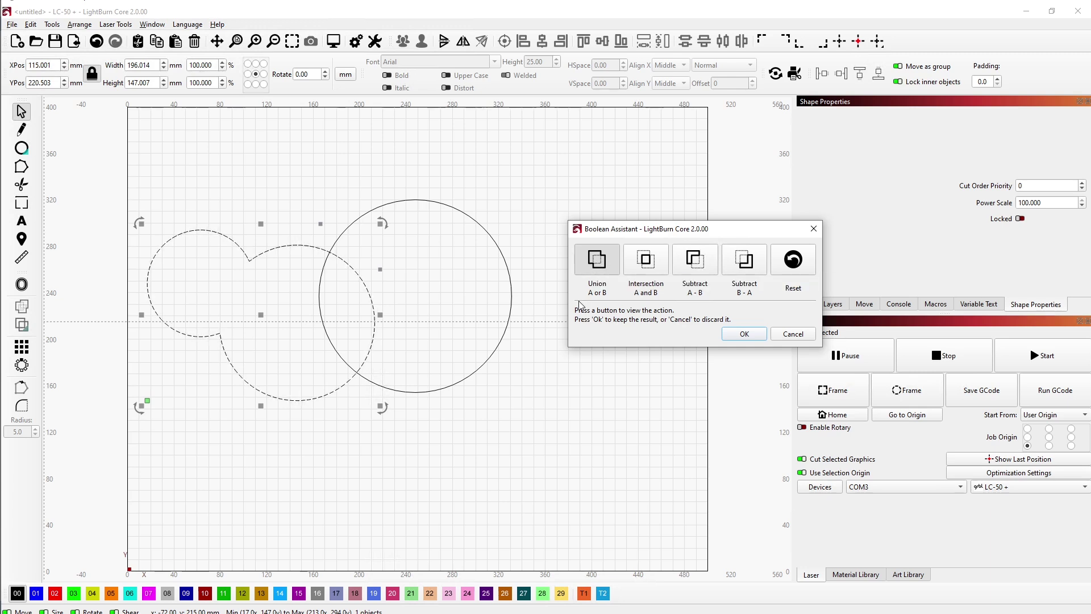
{"action": "left_click", "coordinate": [651, 268]}
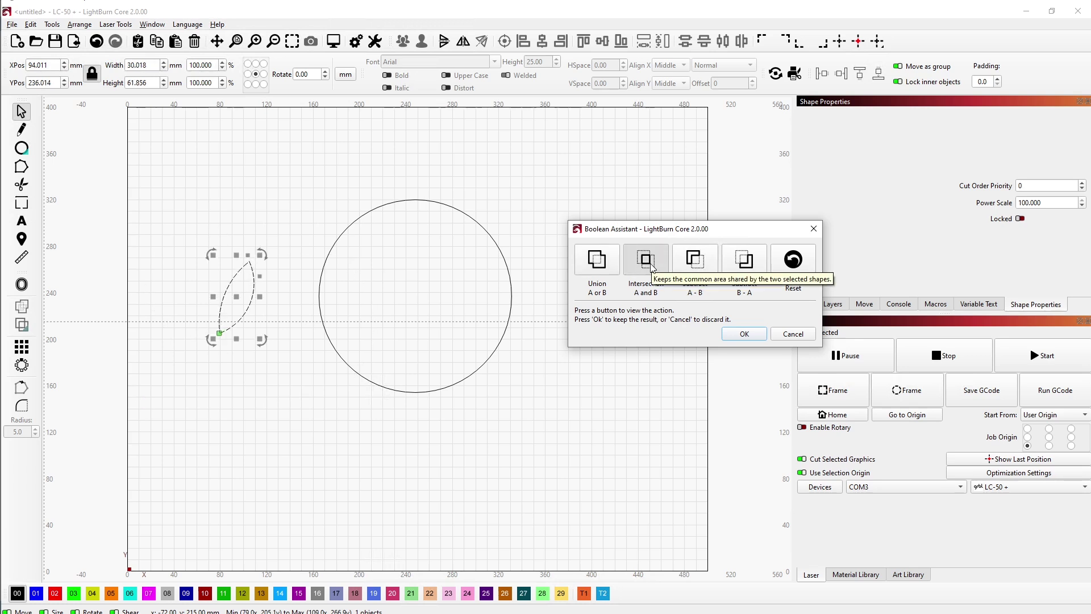
{"action": "left_click", "coordinate": [695, 260]}
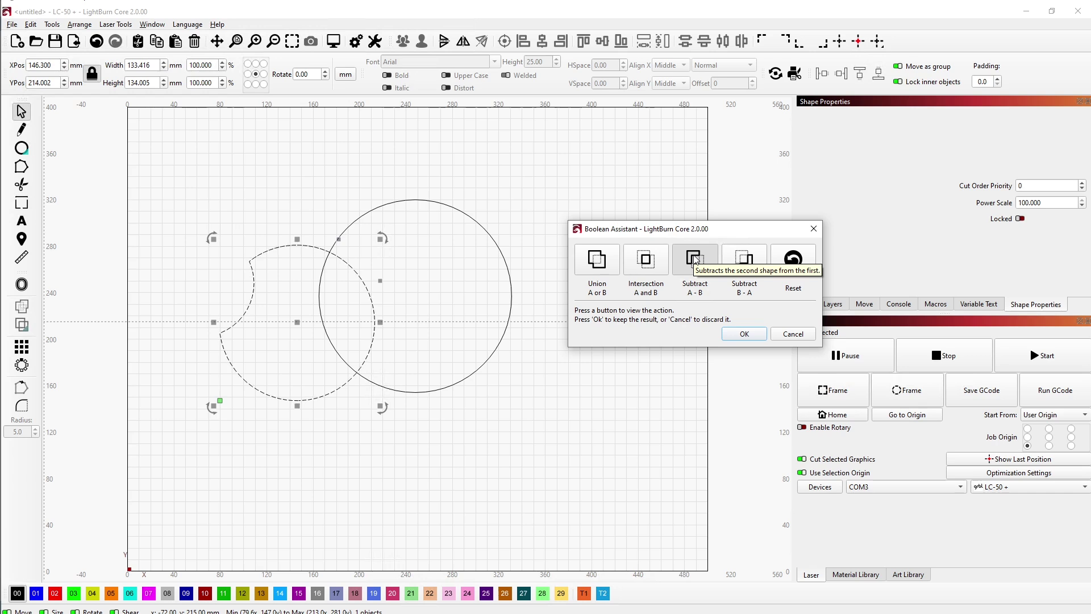
{"action": "left_click", "coordinate": [749, 261]}
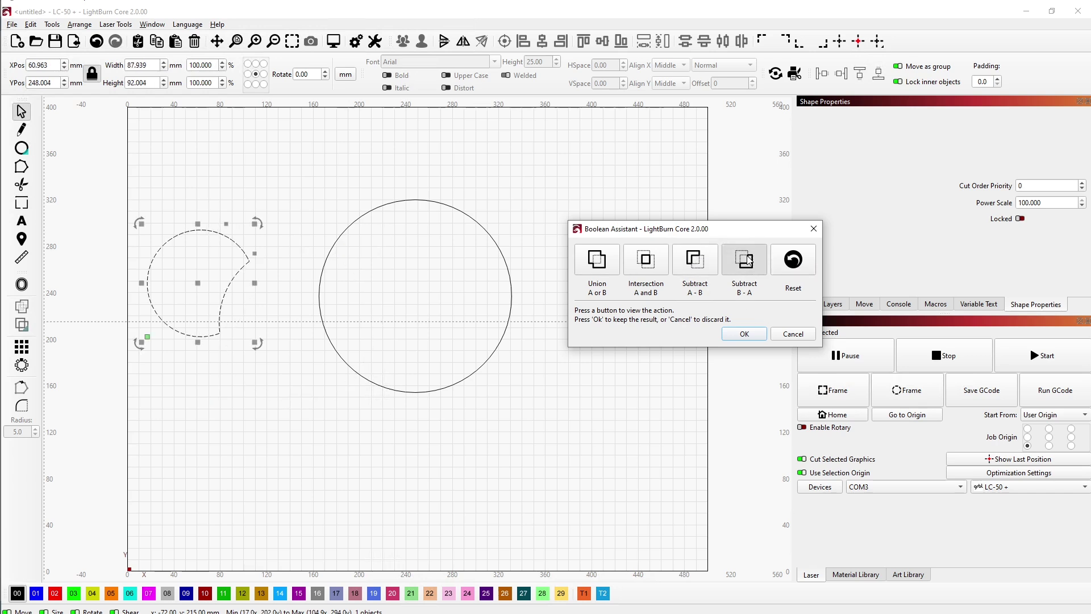
{"action": "left_click", "coordinate": [793, 263]}
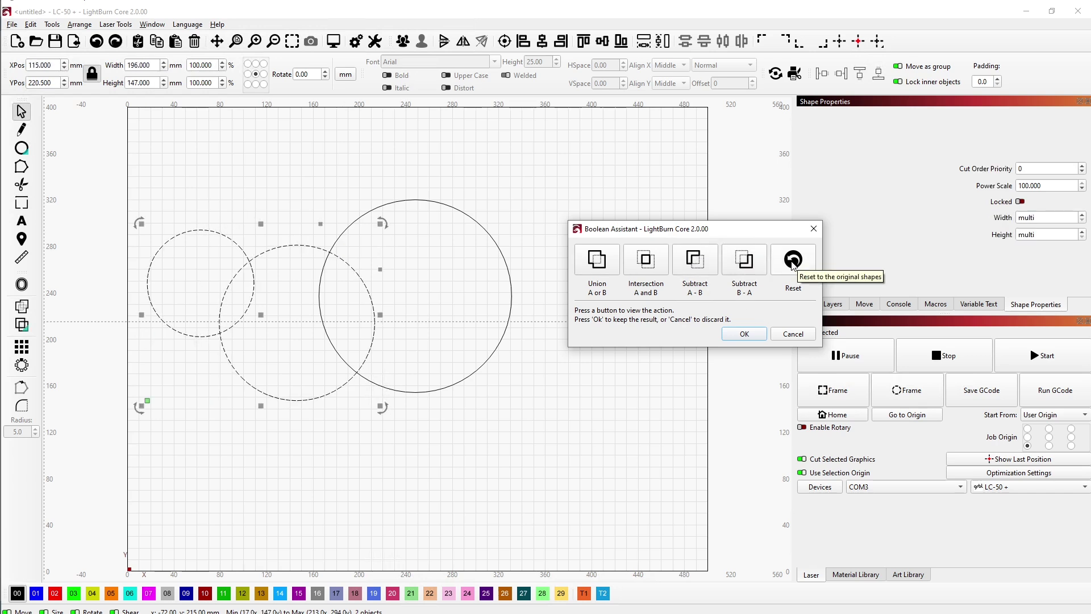
{"action": "left_click", "coordinate": [792, 334]}
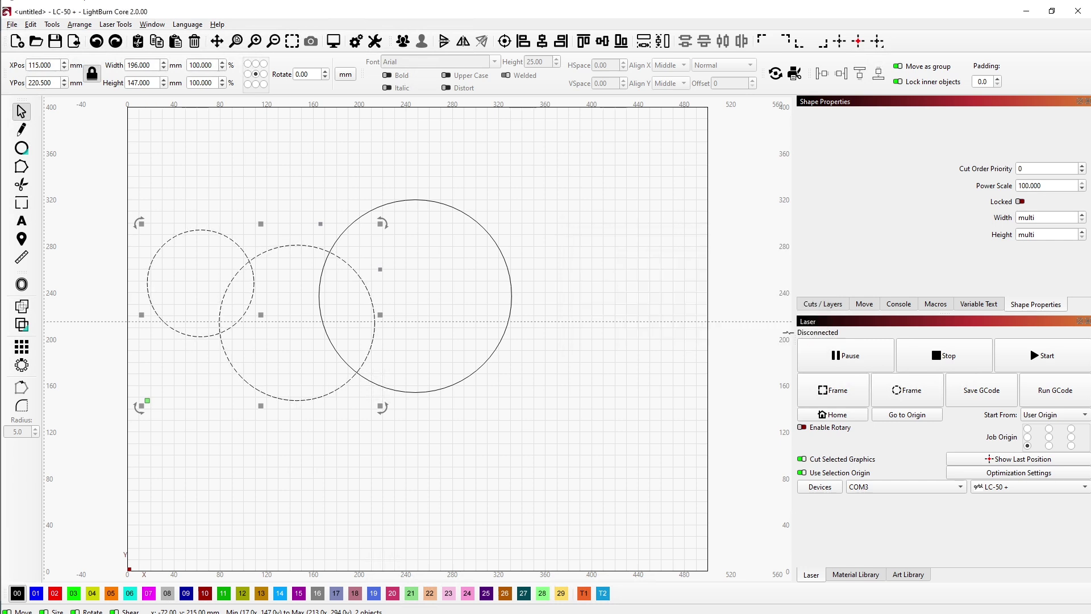
Deselect the circles, show the Cuts / Layers list, and open the DiceTower project file
{"action": "left_click", "coordinate": [453, 456]}
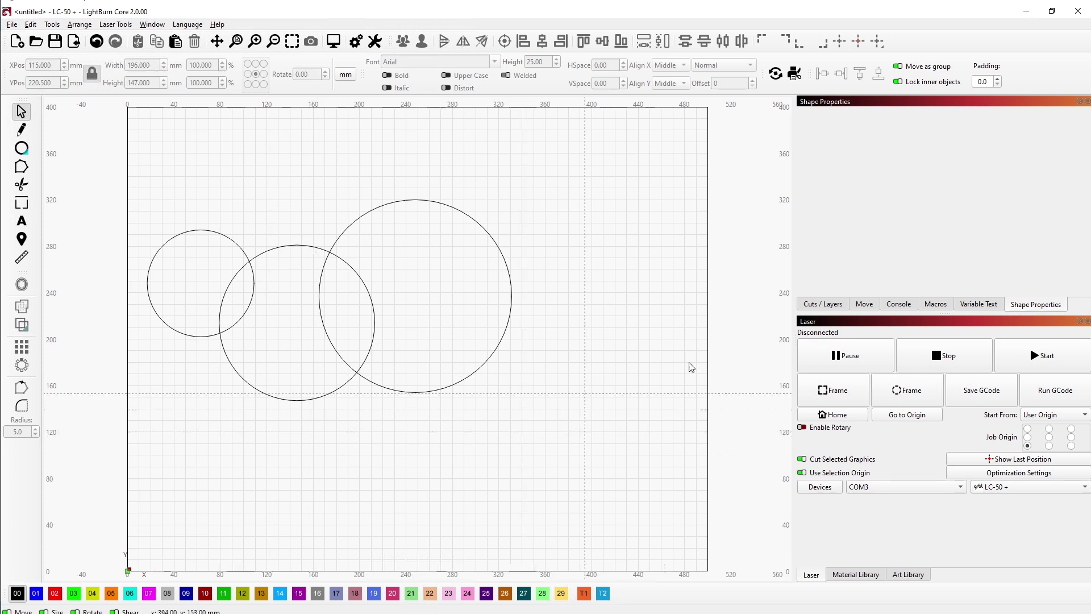
{"action": "left_click", "coordinate": [823, 305]}
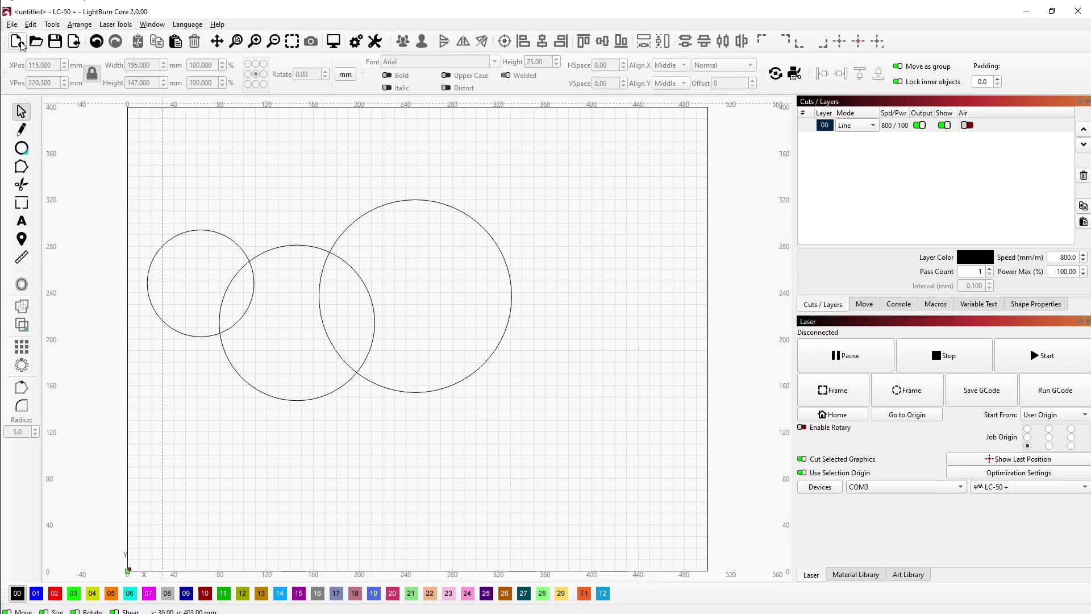
{"action": "left_click", "coordinate": [55, 41]}
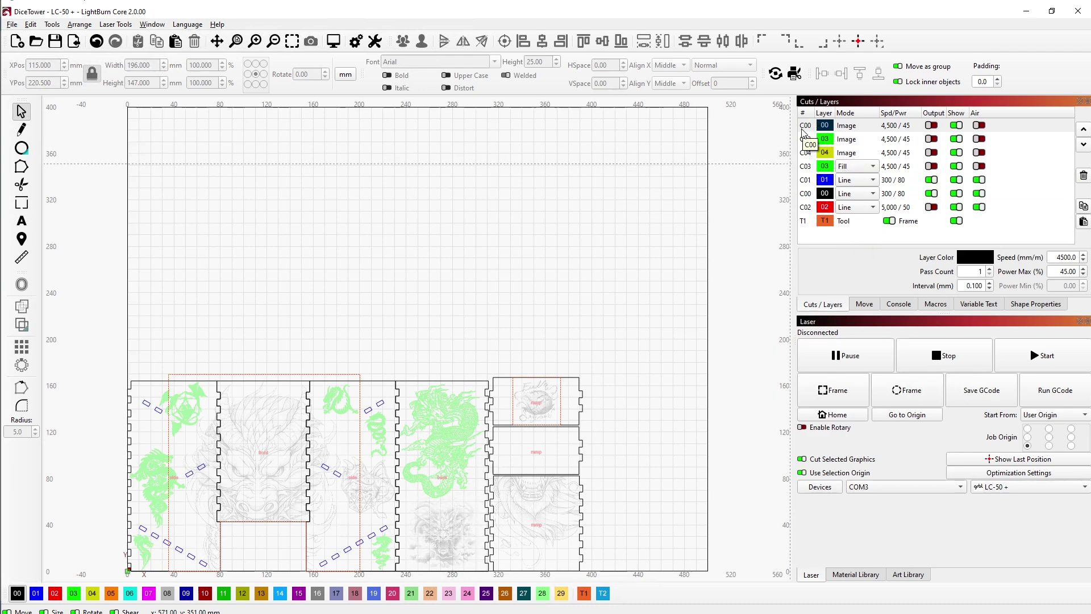
Open the C03 Fill layer's context menu and select every shape on that layer
{"action": "right_click", "coordinate": [806, 170]}
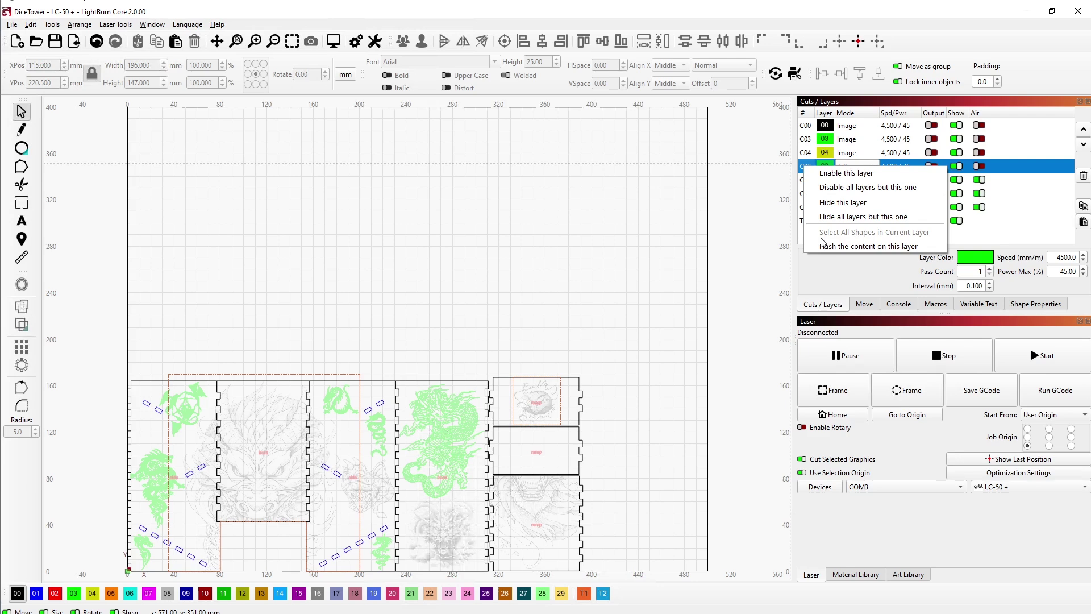
{"action": "left_click", "coordinate": [199, 318]}
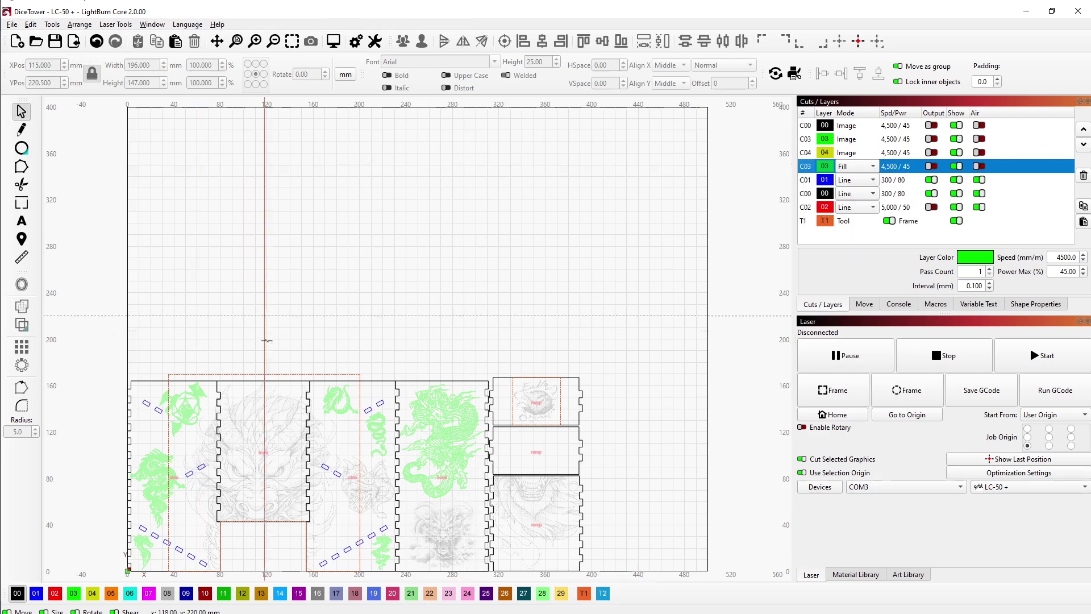
{"action": "left_click", "coordinate": [452, 423]}
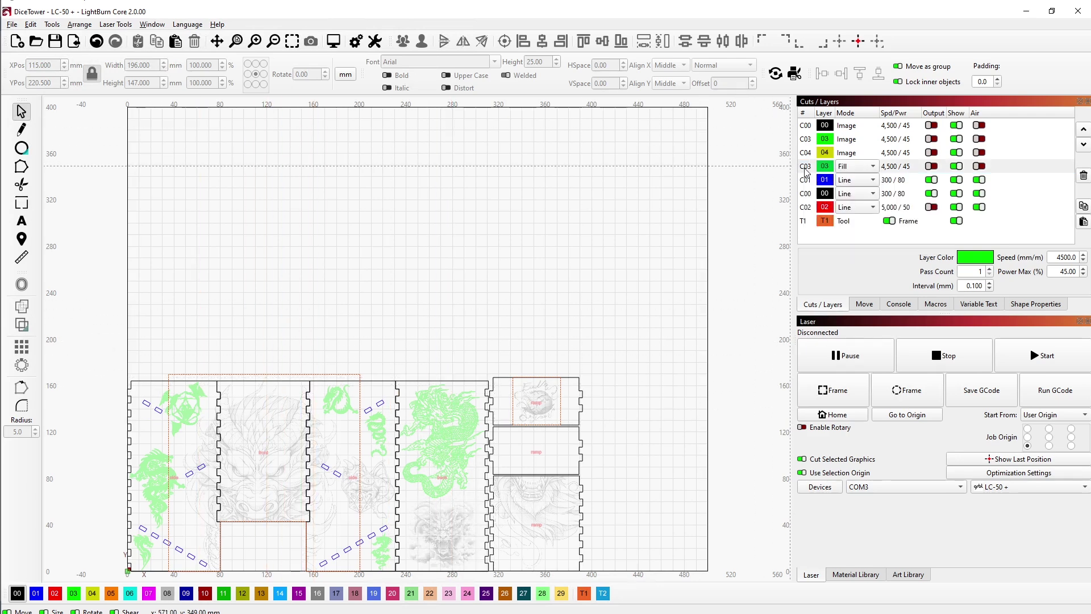
{"action": "right_click", "coordinate": [806, 171]}
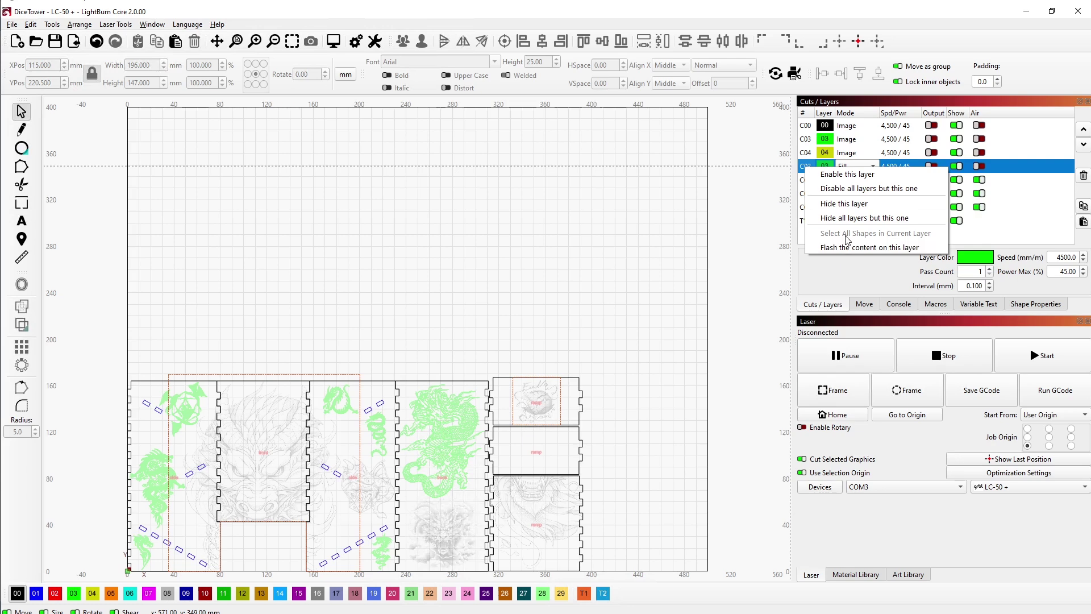
{"action": "right_click", "coordinate": [810, 169]}
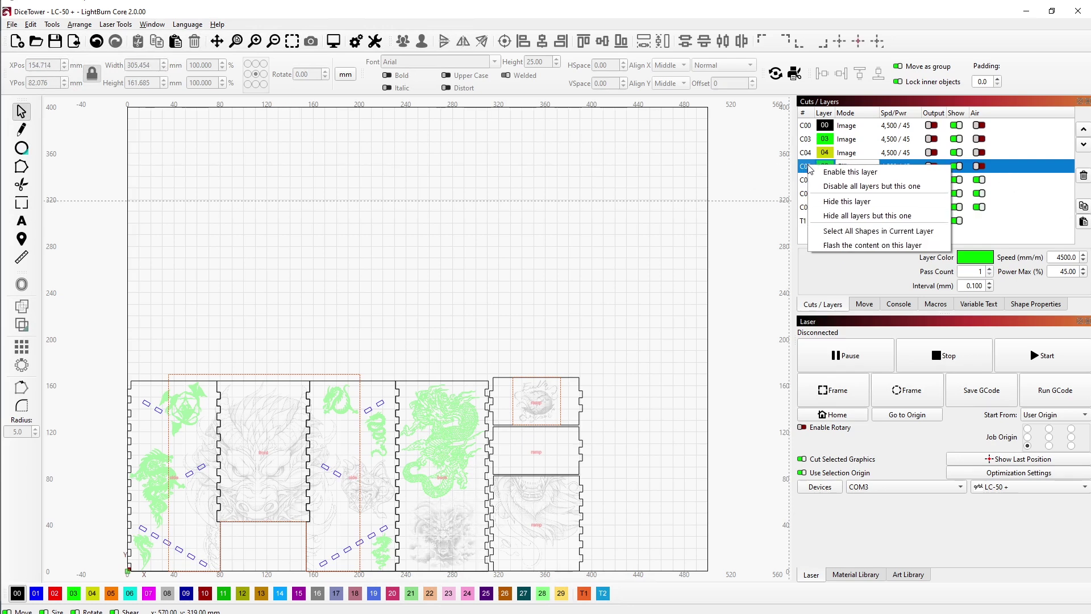
{"action": "left_click", "coordinate": [849, 232]}
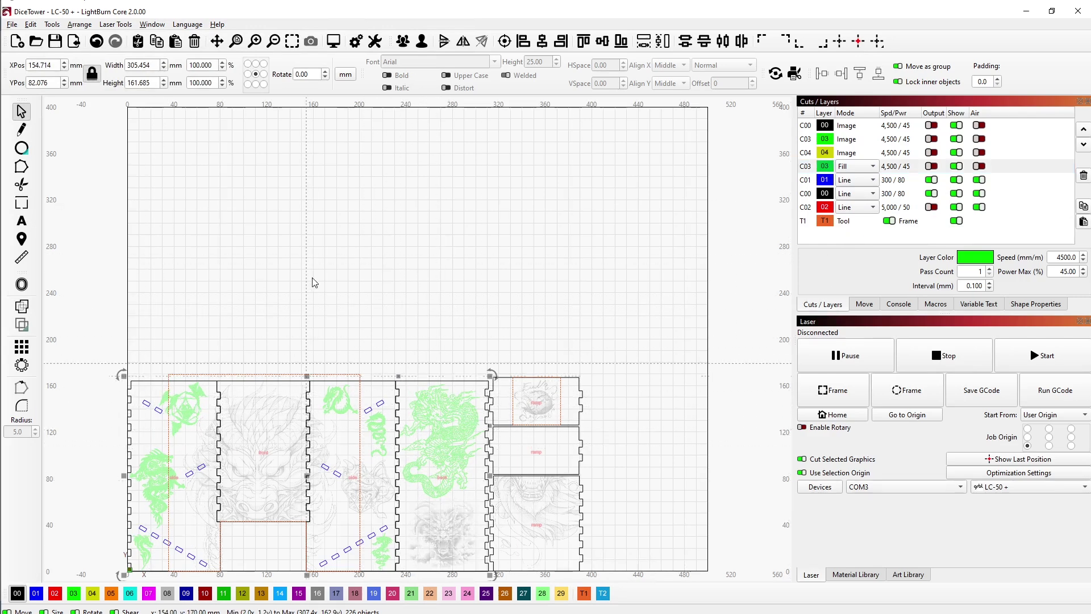
Nudge the selected C03 shapes up, undo the nudge, and flash the C03 layer's content
{"action": "key", "text": "Up"}
{"action": "key", "text": "Up"}
{"action": "key", "text": "Up"}
{"action": "key", "text": "Up"}
{"action": "key", "text": "Up"}
{"action": "key", "text": "Up"}
{"action": "key", "text": "Up"}
{"action": "key", "text": "Up"}
{"action": "key", "text": "Up"}
{"action": "key", "text": "Up"}
{"action": "key", "text": "Up"}
{"action": "key", "text": "Up"}
{"action": "key", "text": "Up"}
{"action": "key", "text": "Up"}
{"action": "key", "text": "Up"}
{"action": "key", "text": "Up"}
{"action": "key", "text": "Up"}
{"action": "key", "text": "Up"}
{"action": "key", "text": "Up"}
{"action": "key", "text": "Up"}
{"action": "key", "text": "Up"}
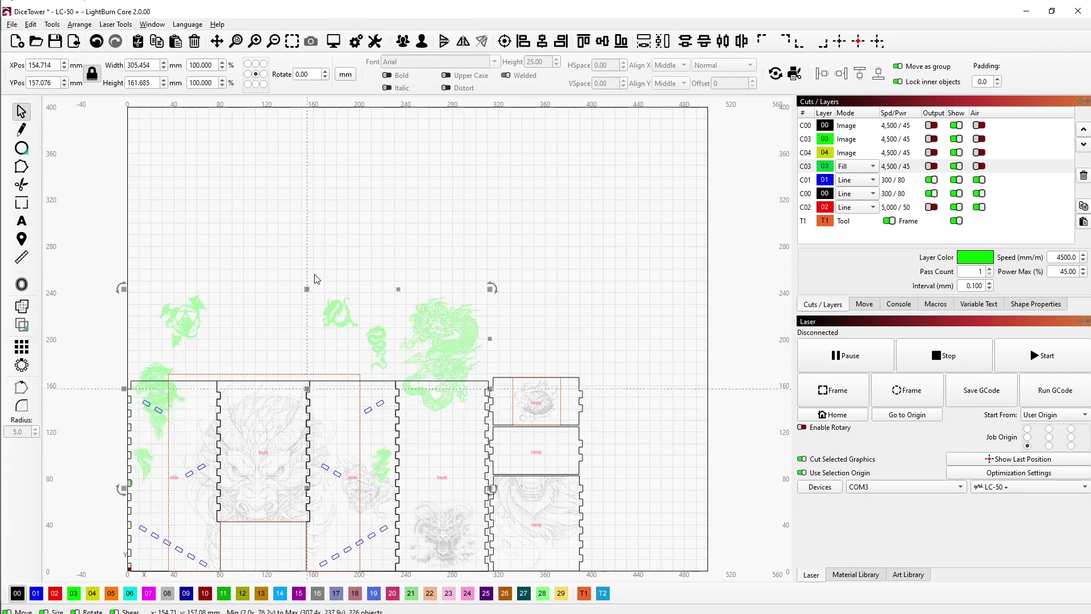
{"action": "key", "text": "ctrl+z"}
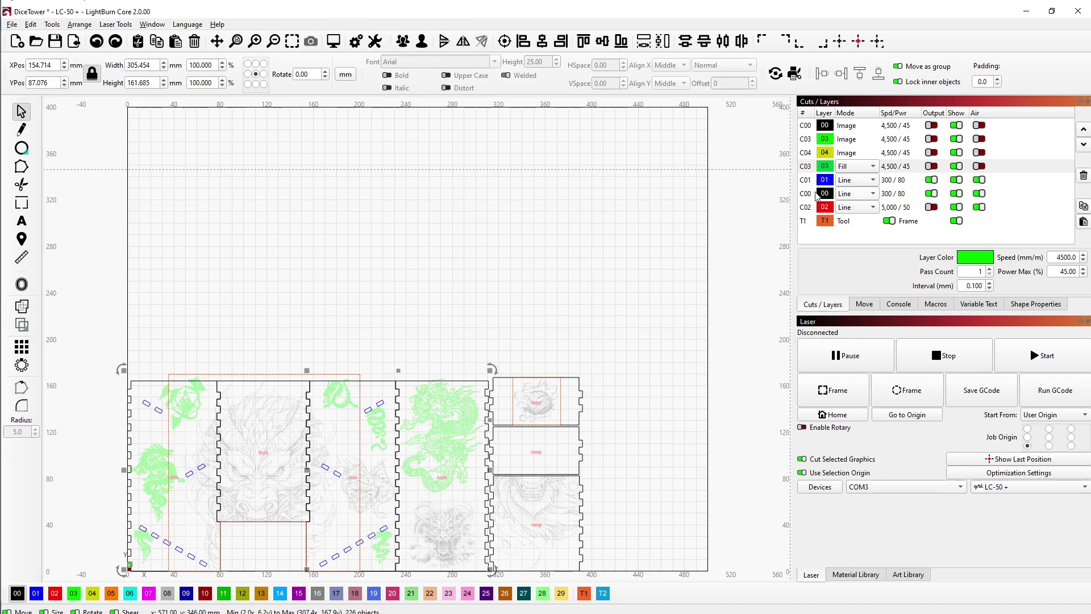
{"action": "right_click", "coordinate": [808, 167]}
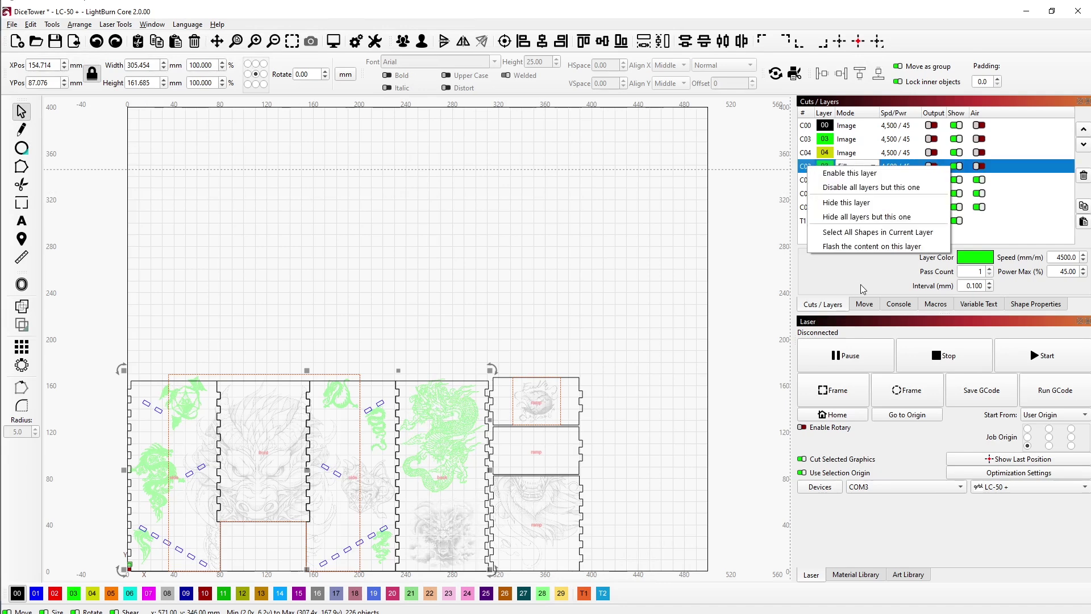
{"action": "left_click", "coordinate": [847, 247]}
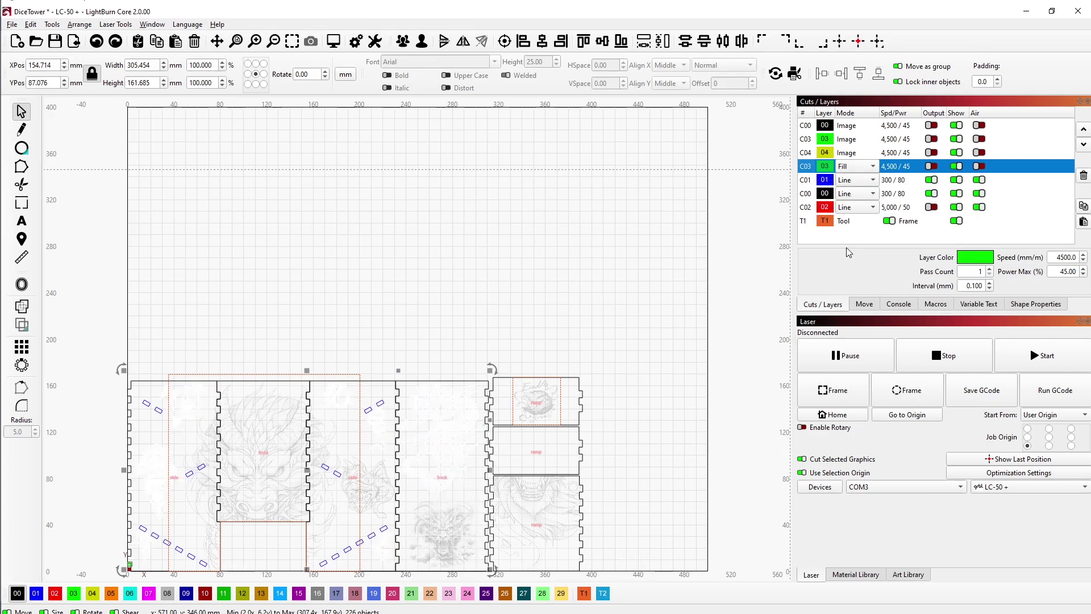
Open C03's cut settings, close them unchanged, and flash the C03 Fill layer's shapes again
{"action": "double_click", "coordinate": [808, 168]}
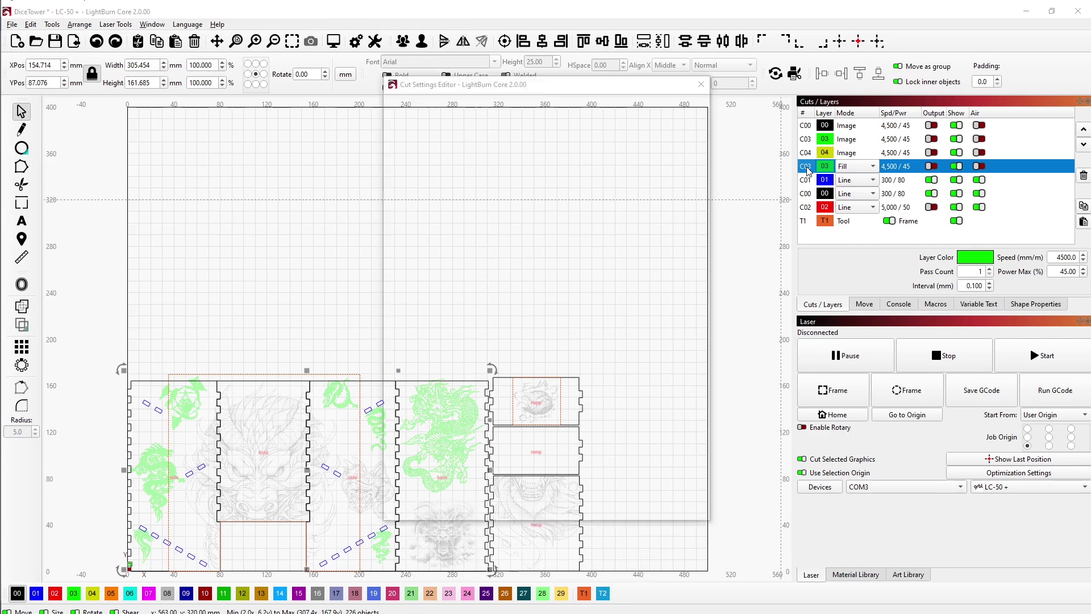
{"action": "left_click", "coordinate": [686, 513]}
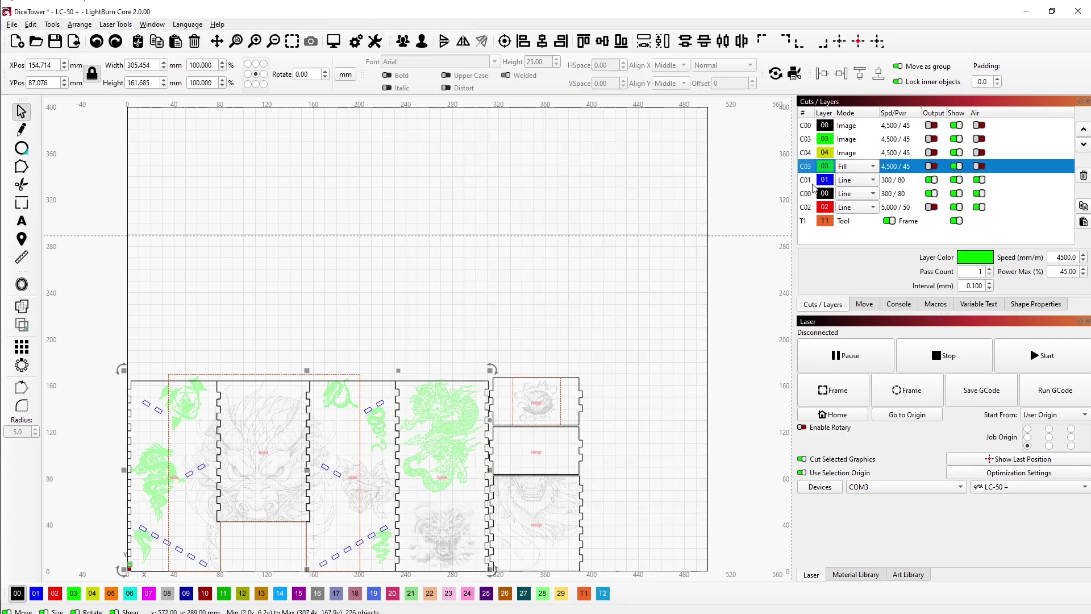
{"action": "right_click", "coordinate": [807, 168]}
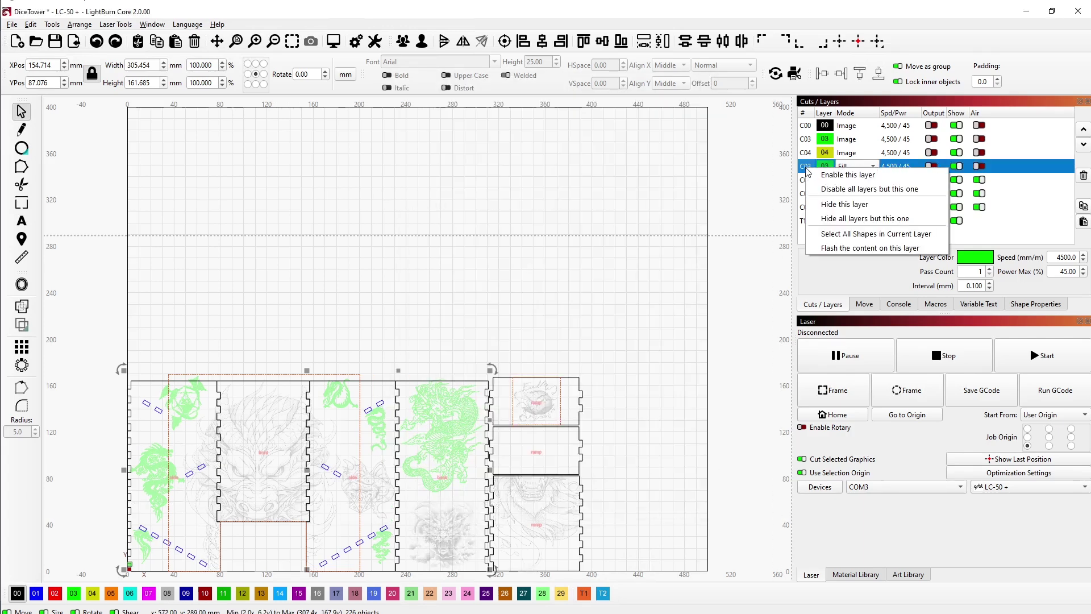
{"action": "left_click", "coordinate": [829, 248]}
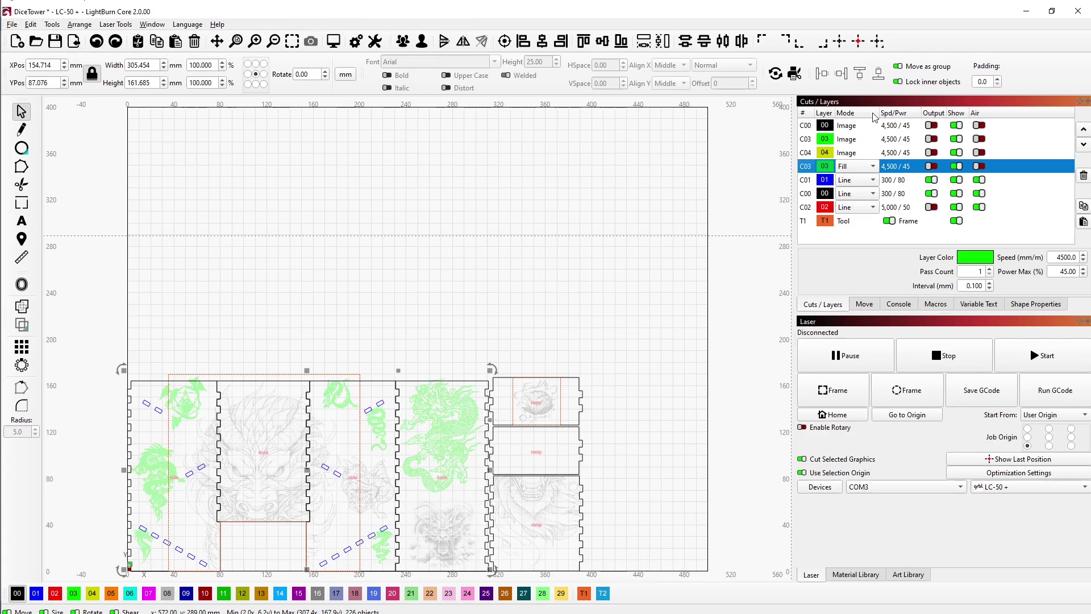
{"action": "right_click", "coordinate": [940, 116]}
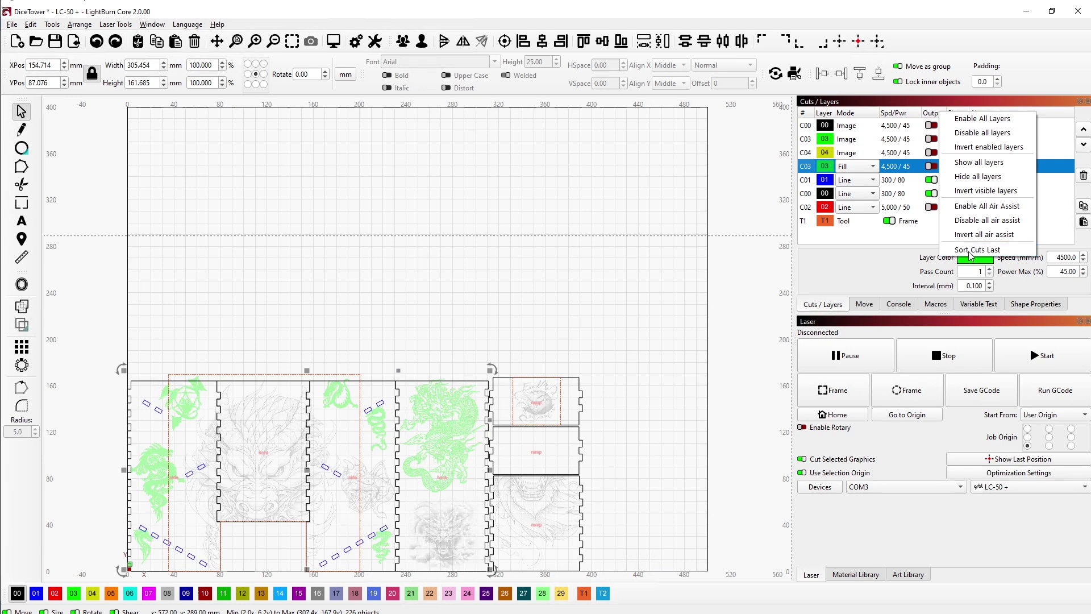
Enable output for all layers from the layer list header options
{"action": "left_click", "coordinate": [888, 240]}
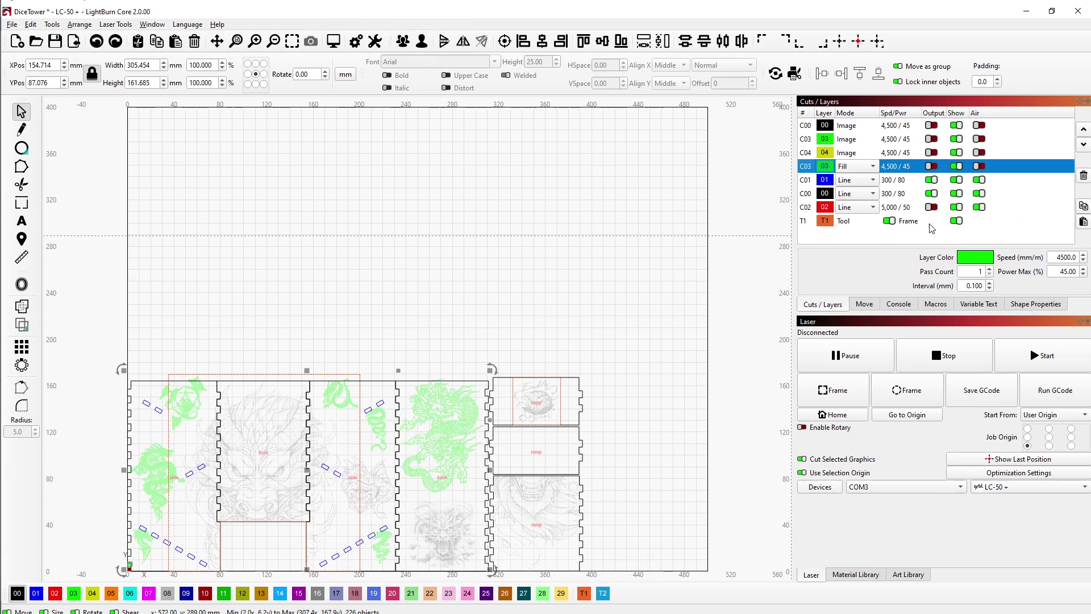
{"action": "right_click", "coordinate": [1004, 118]}
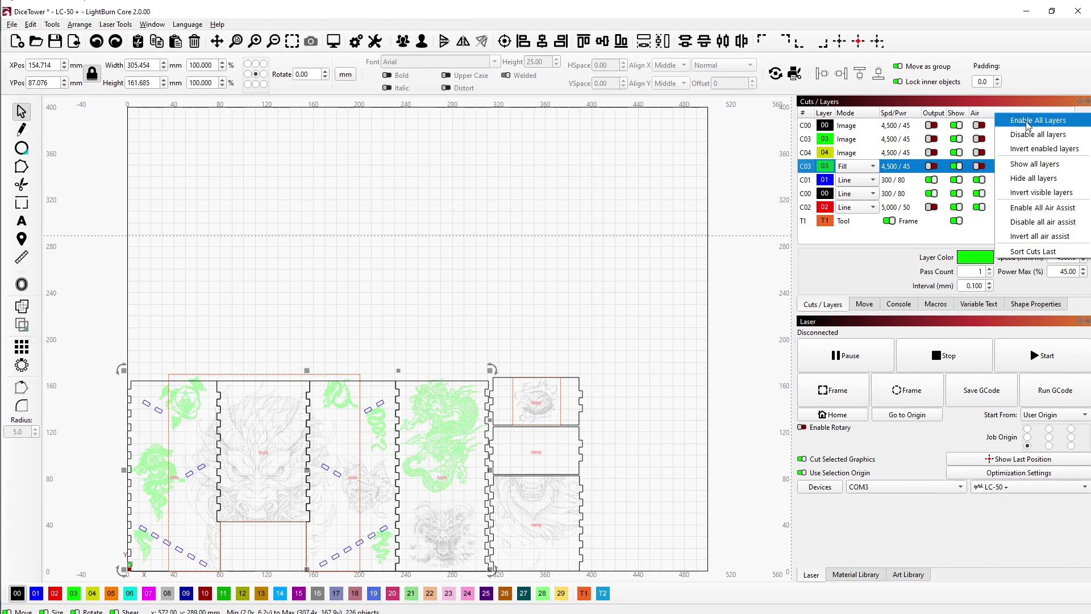
{"action": "left_click", "coordinate": [1028, 123]}
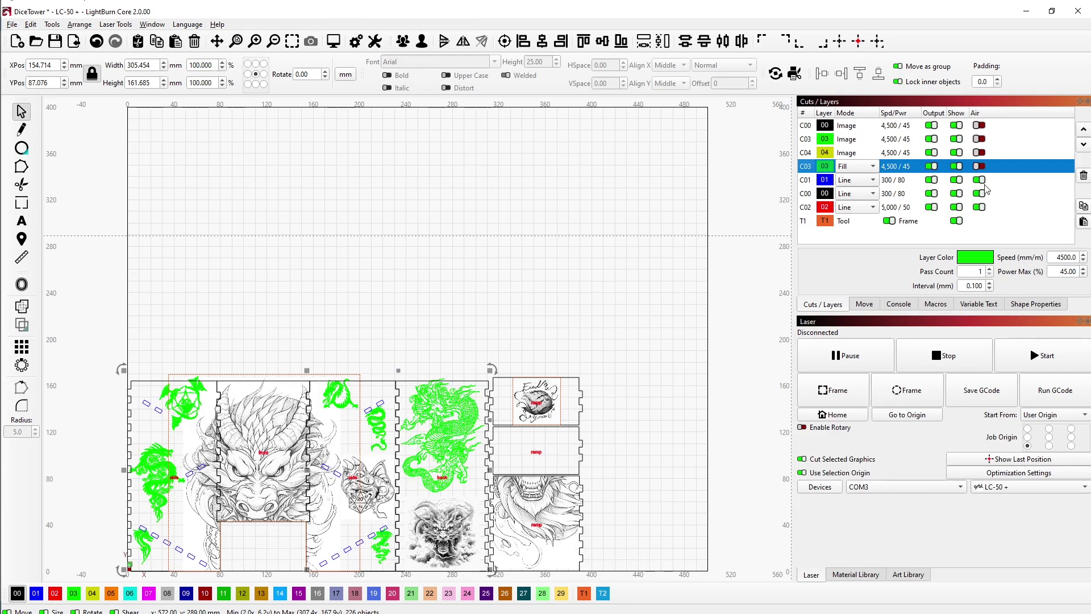
Invert air assist on every layer and sort the cutting layers last
{"action": "right_click", "coordinate": [996, 116]}
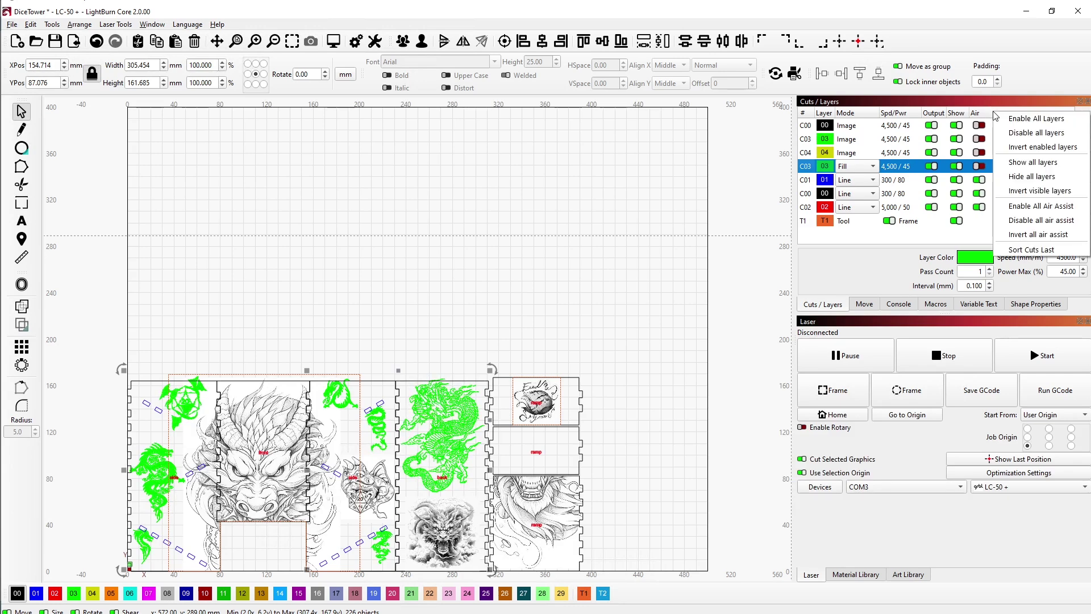
{"action": "left_click", "coordinate": [1023, 238]}
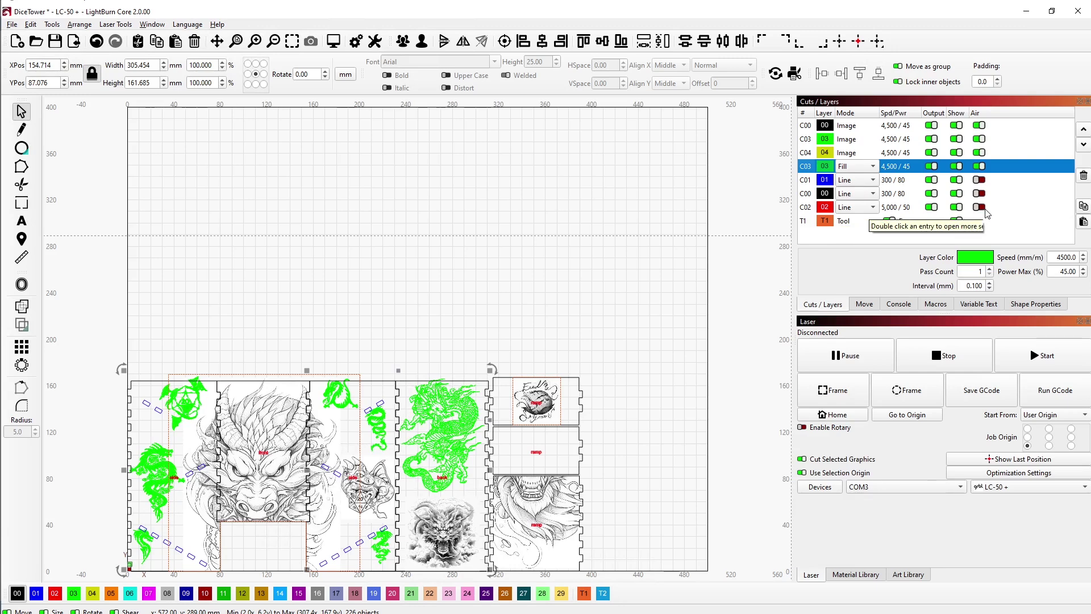
{"action": "right_click", "coordinate": [994, 116]}
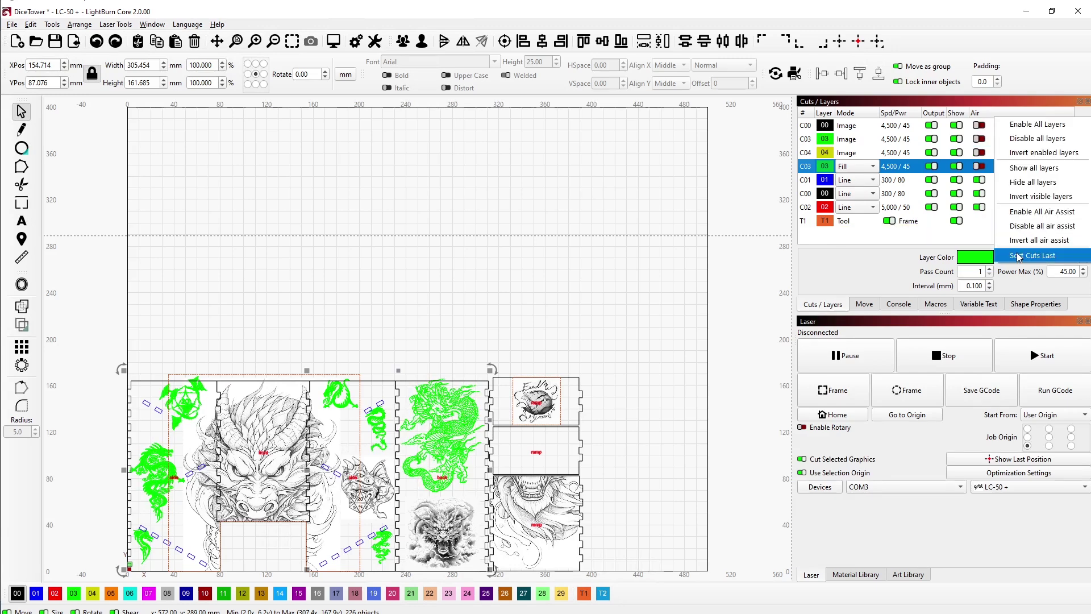
{"action": "left_click", "coordinate": [841, 240]}
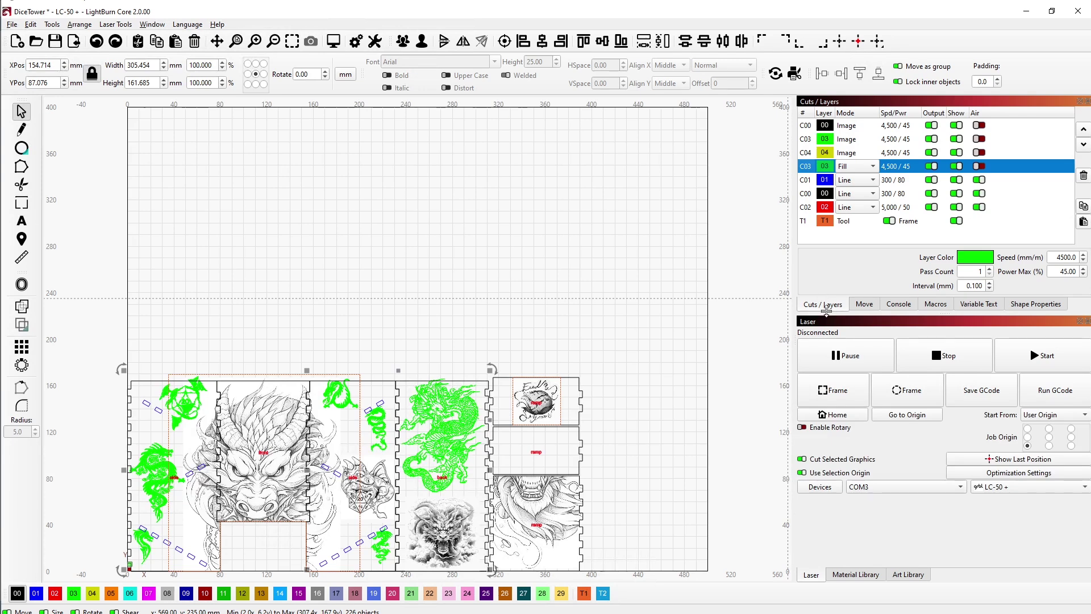
{"action": "left_click", "coordinate": [898, 306]}
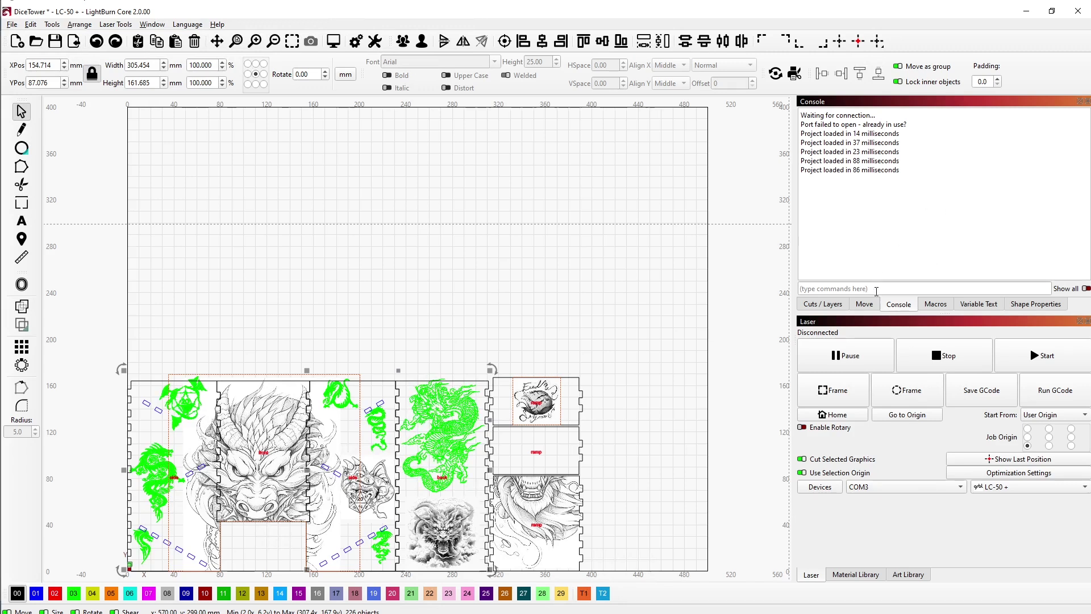
Switch from Console to the Macros panel listing Set Rotary Y and Set Flat Y, and check the Window menu
{"action": "left_click", "coordinate": [936, 306]}
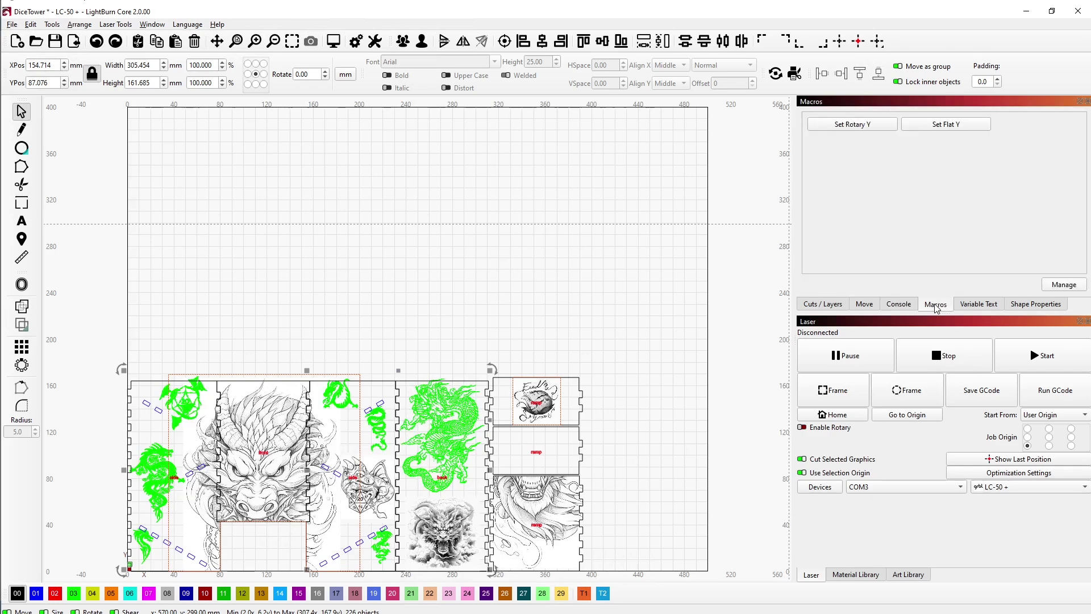
{"action": "left_click", "coordinate": [152, 26]}
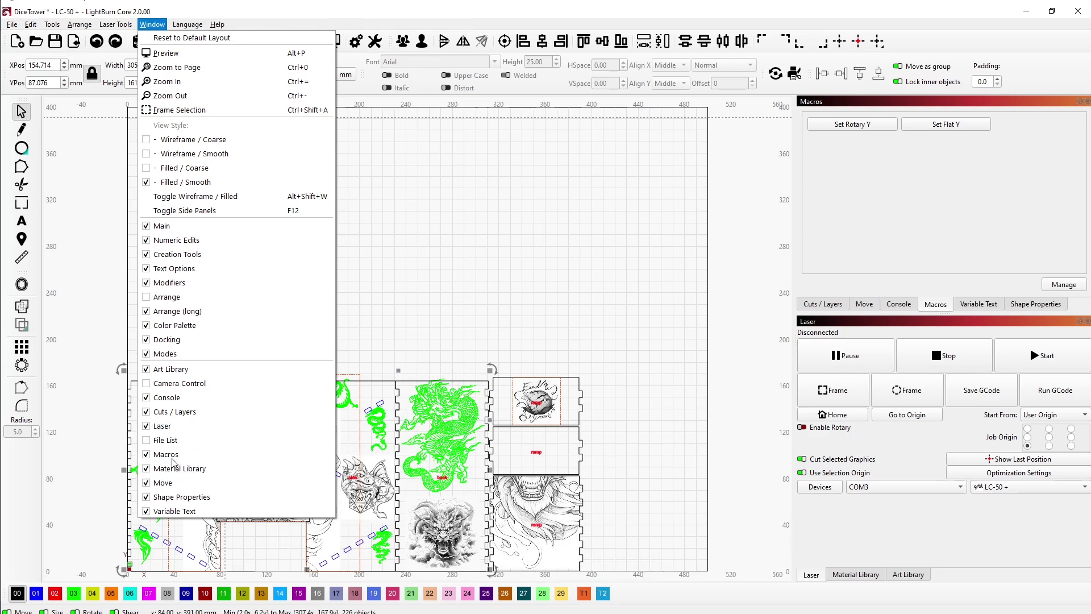
{"action": "left_click", "coordinate": [432, 20]}
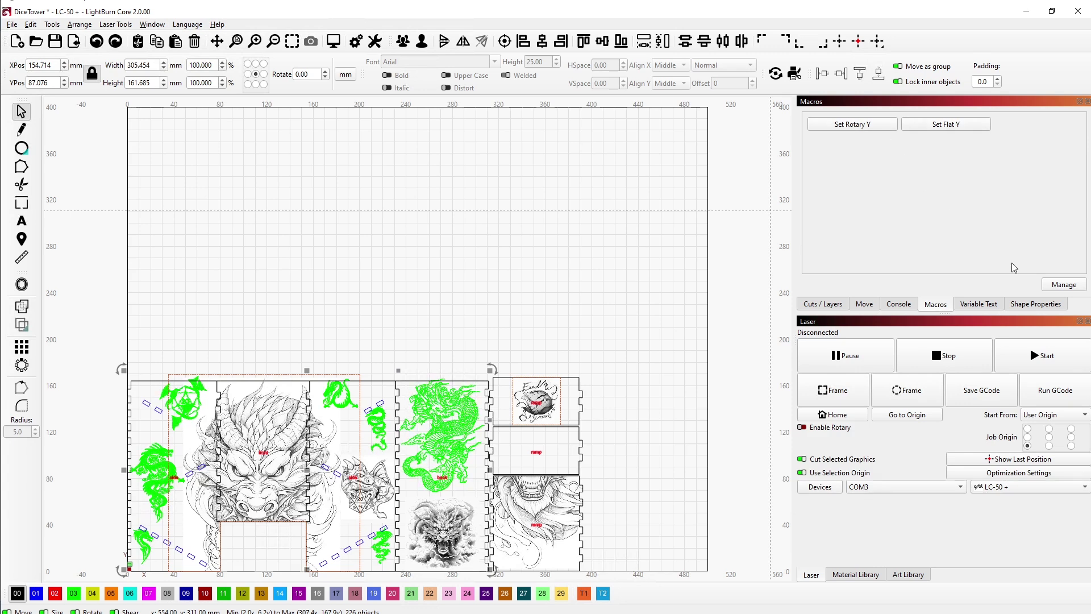
{"action": "left_click", "coordinate": [1064, 285]}
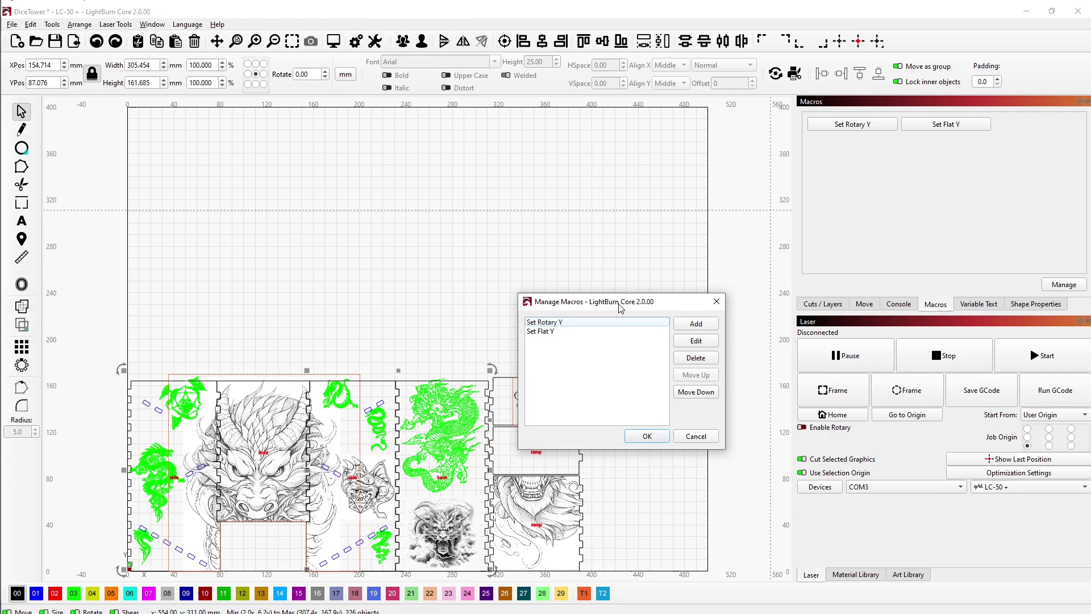
{"action": "left_click_drag", "start_coordinate": [620, 307], "coordinate": [790, 151]}
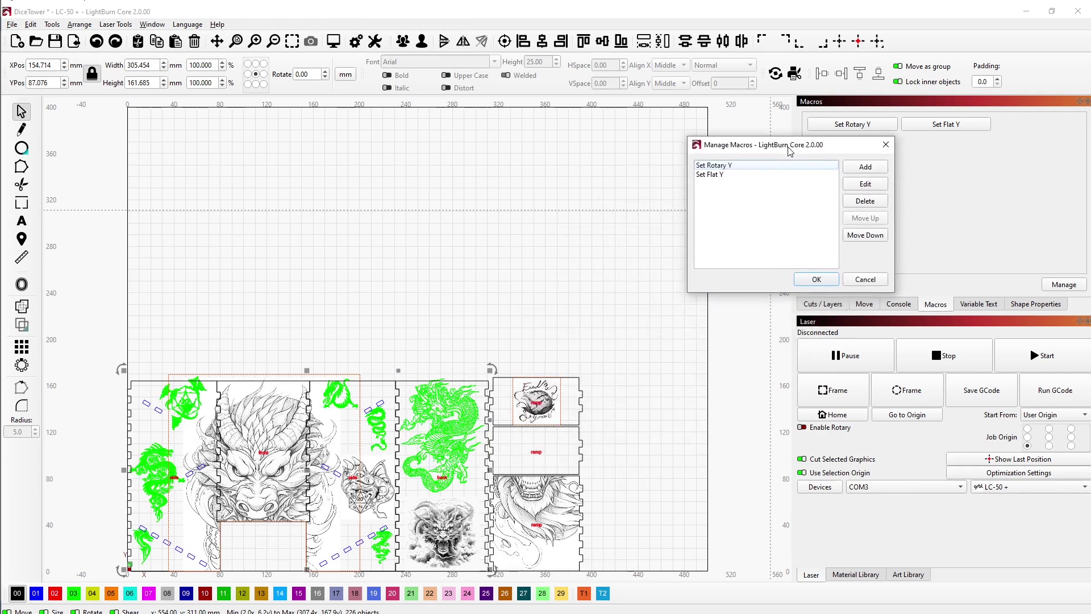
{"action": "left_click", "coordinate": [732, 170]}
{"action": "left_click", "coordinate": [715, 175]}
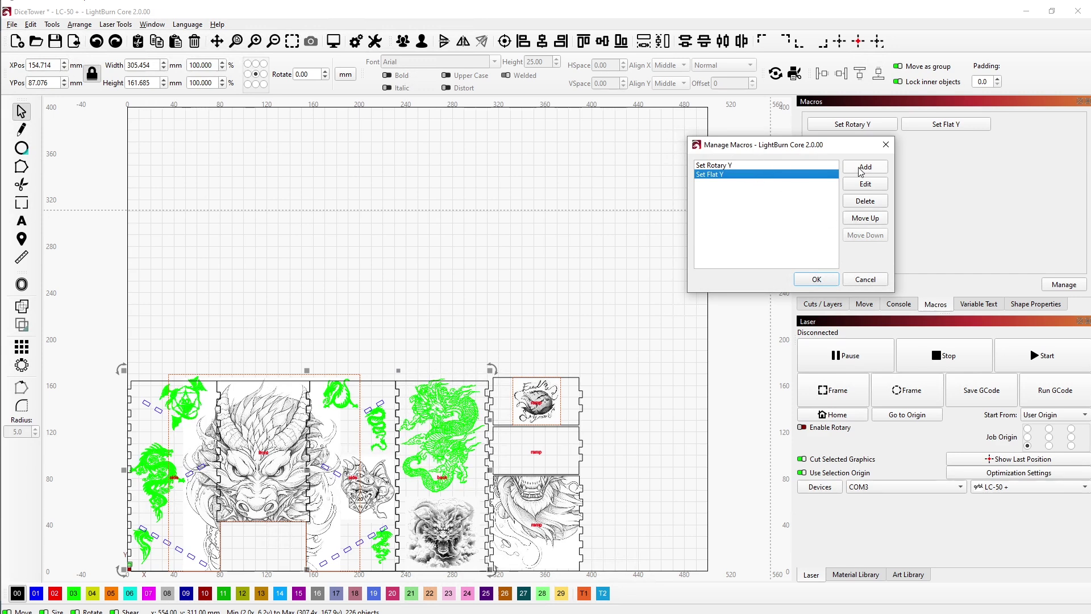
{"action": "left_click", "coordinate": [864, 280]}
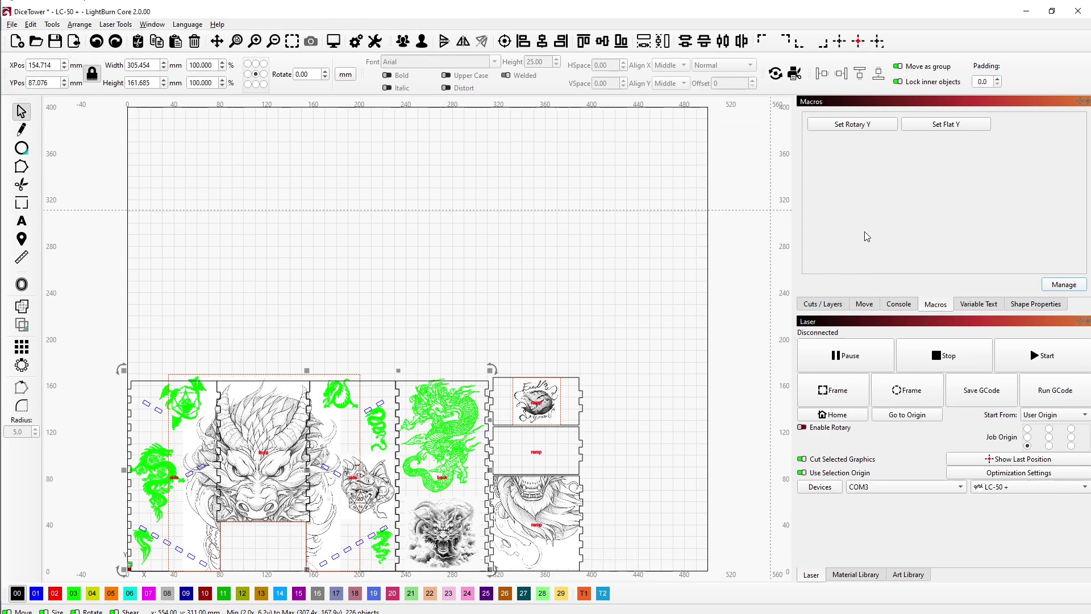
{"action": "left_click", "coordinate": [863, 304]}
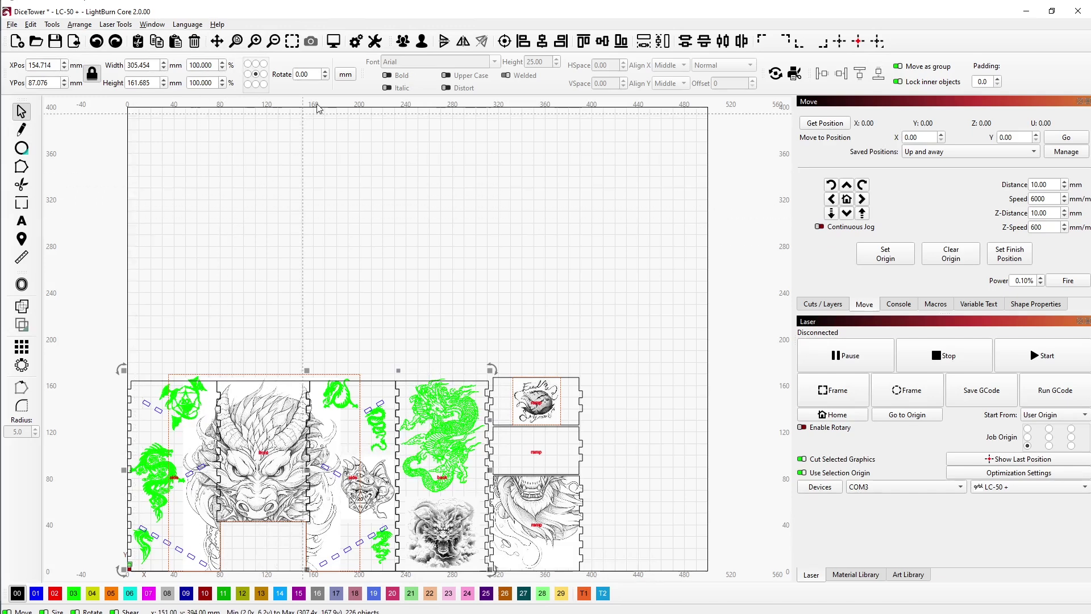
Display layout measurements in inches and set the device speed units to in/min
{"action": "left_click", "coordinate": [346, 76]}
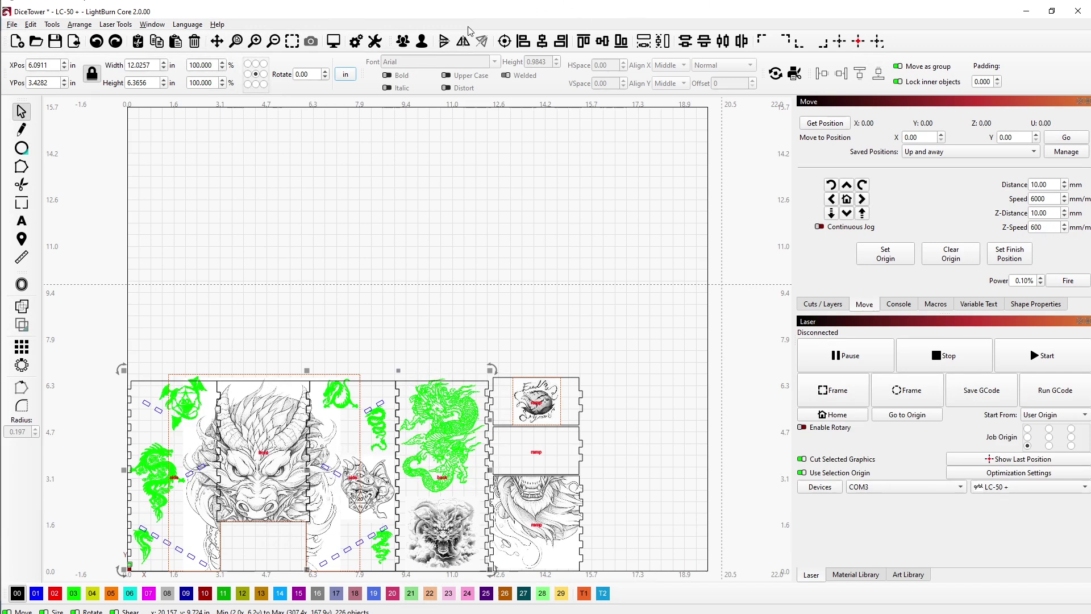
{"action": "left_click", "coordinate": [375, 41]}
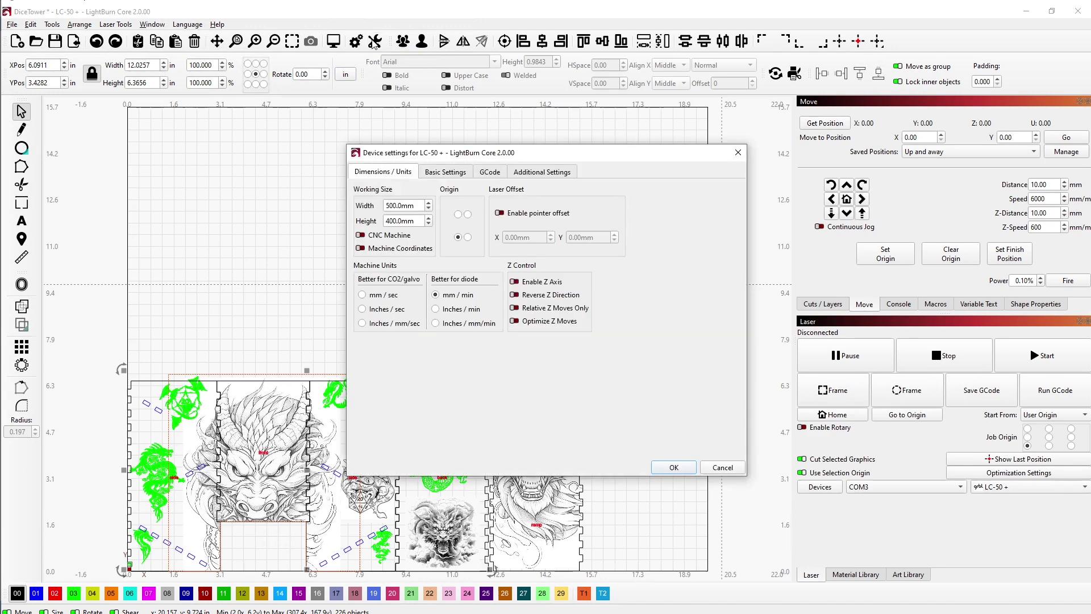
{"action": "left_click", "coordinate": [434, 312]}
{"action": "left_click", "coordinate": [674, 468]}
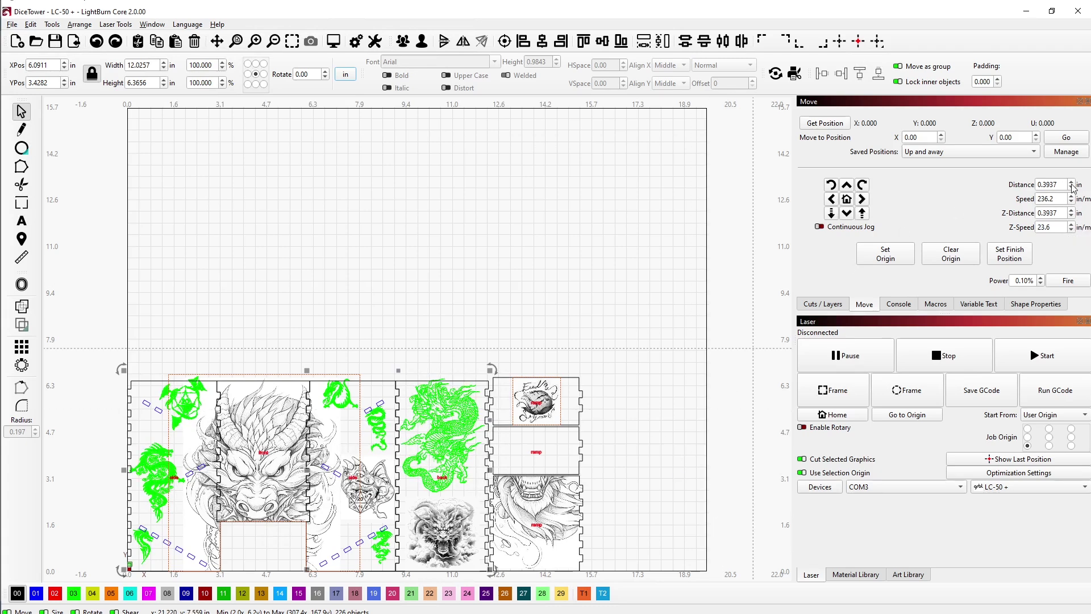
Restore the device speed units to mm/min
{"action": "left_click", "coordinate": [375, 41]}
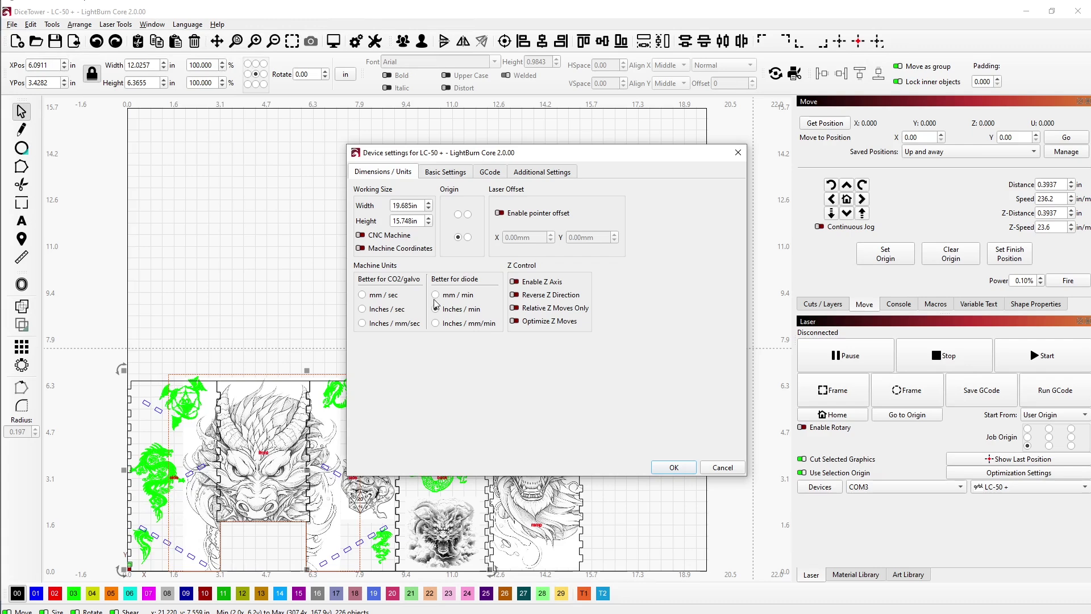
{"action": "left_click", "coordinate": [435, 295]}
{"action": "left_click", "coordinate": [658, 472]}
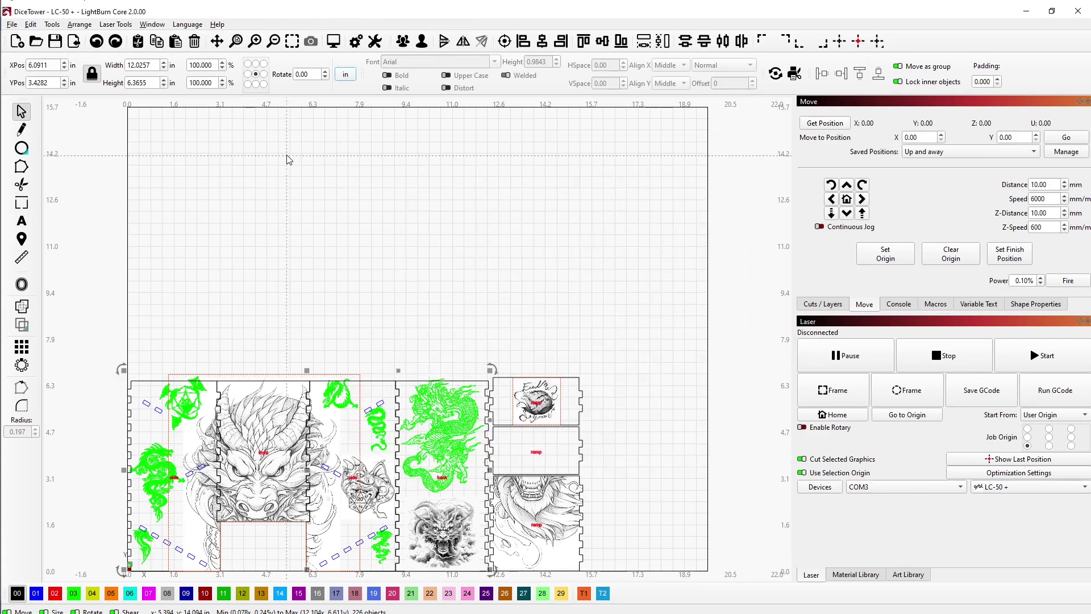
{"action": "left_click", "coordinate": [356, 41]}
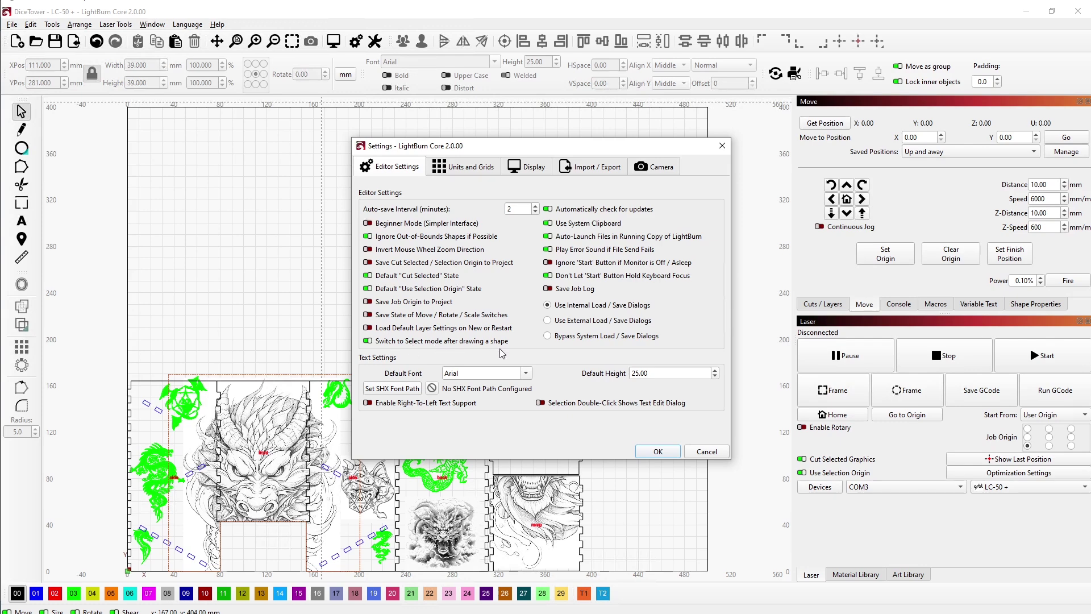
{"action": "left_click", "coordinate": [707, 452]}
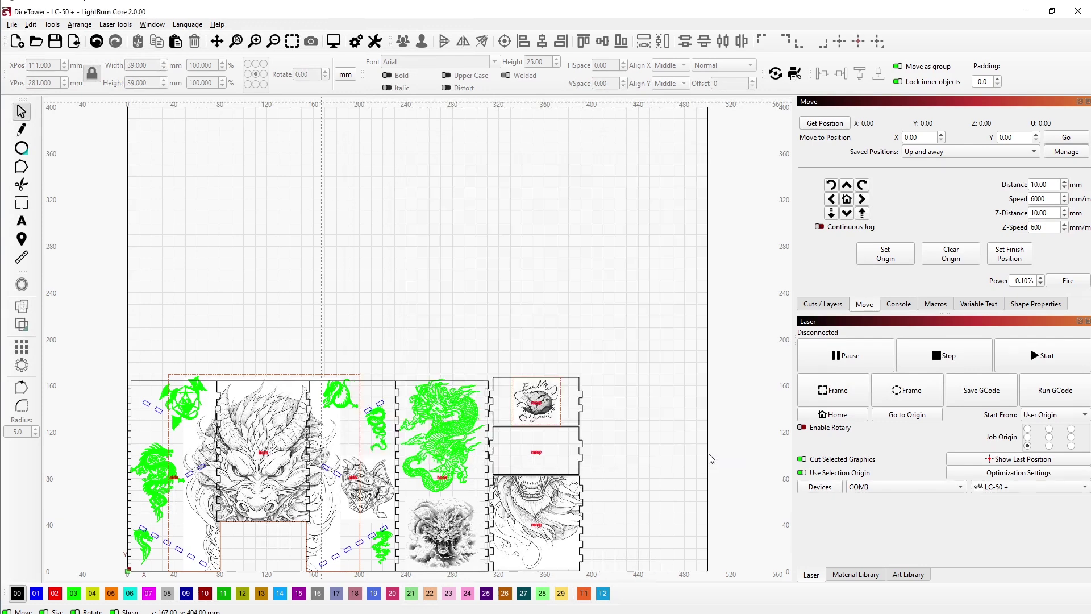
{"action": "left_click", "coordinate": [21, 149]}
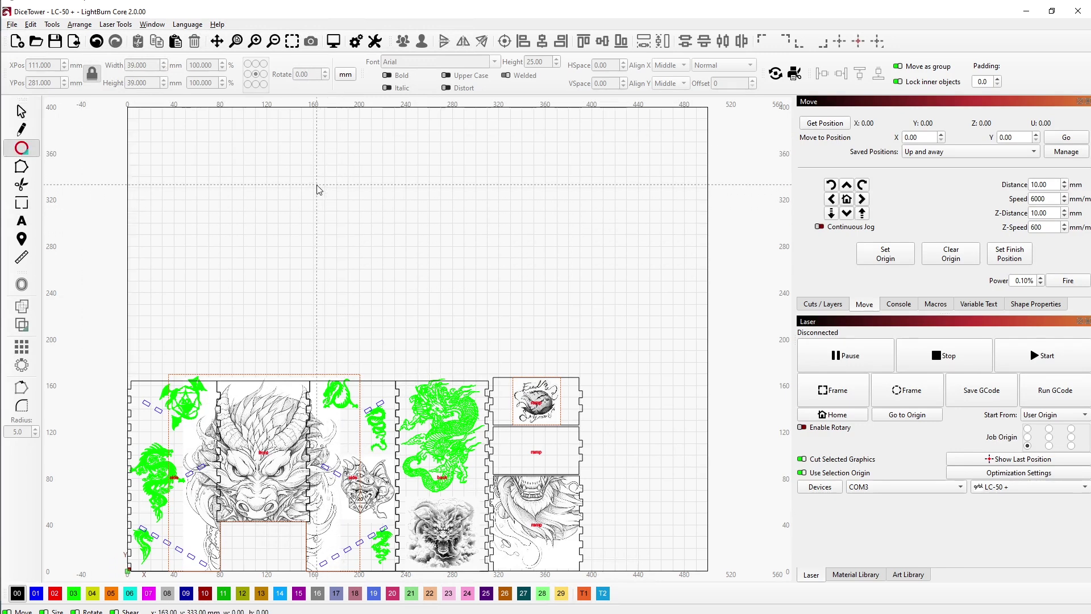
{"action": "left_click_drag", "start_coordinate": [317, 186], "coordinate": [454, 304]}
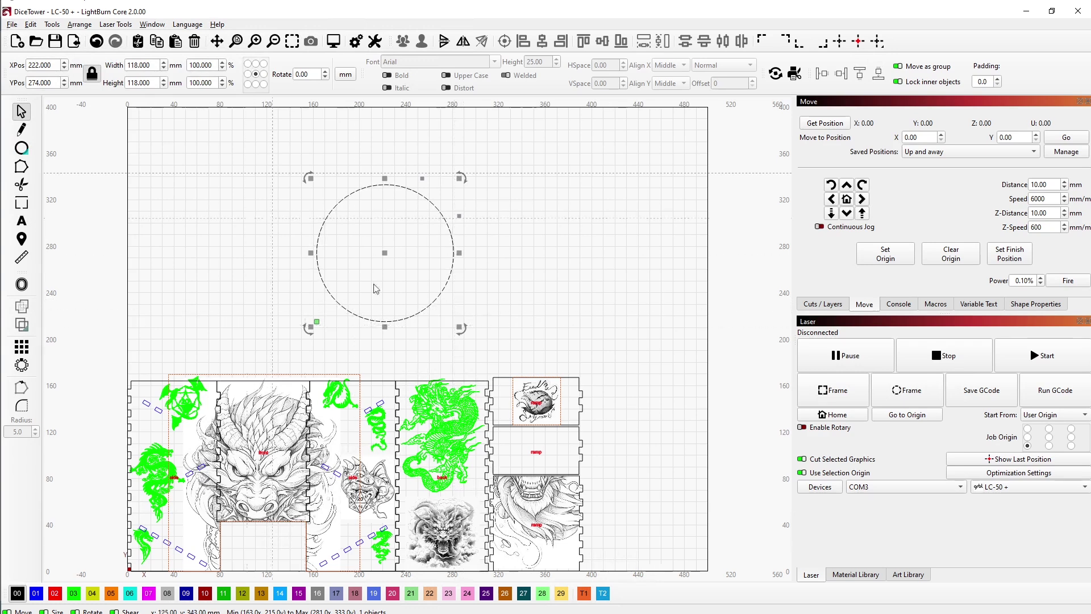
{"action": "left_click_drag", "start_coordinate": [336, 226], "coordinate": [413, 278]}
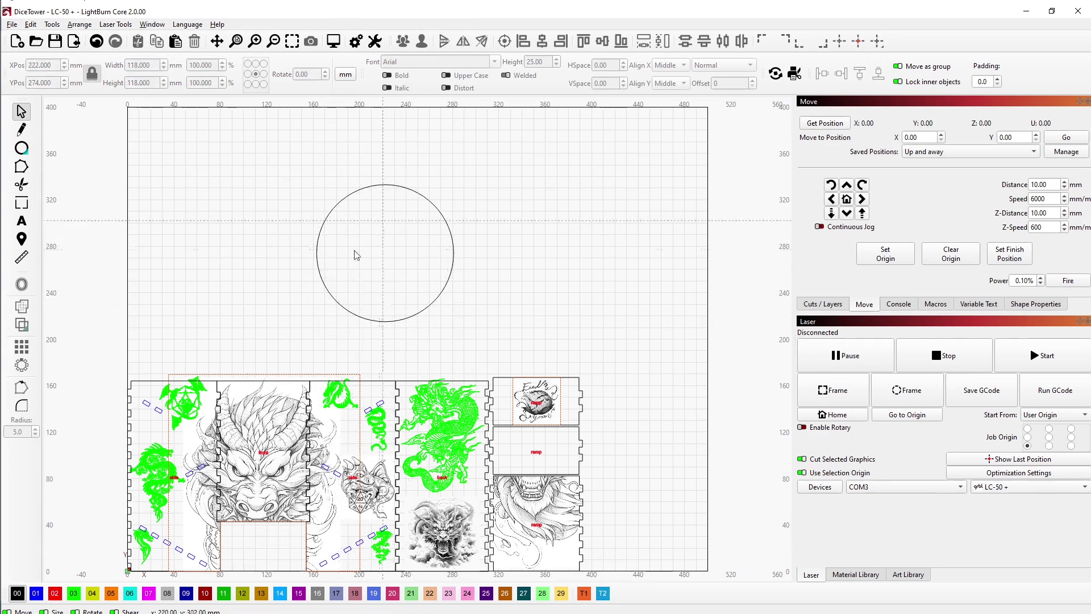
{"action": "left_click", "coordinate": [336, 204]}
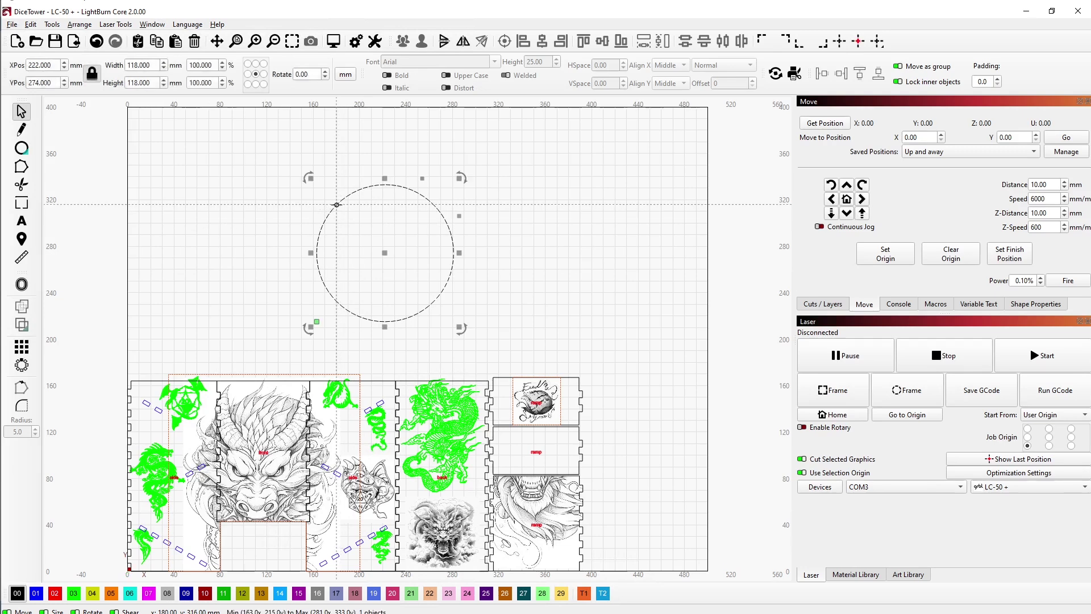
{"action": "key", "text": "Delete"}
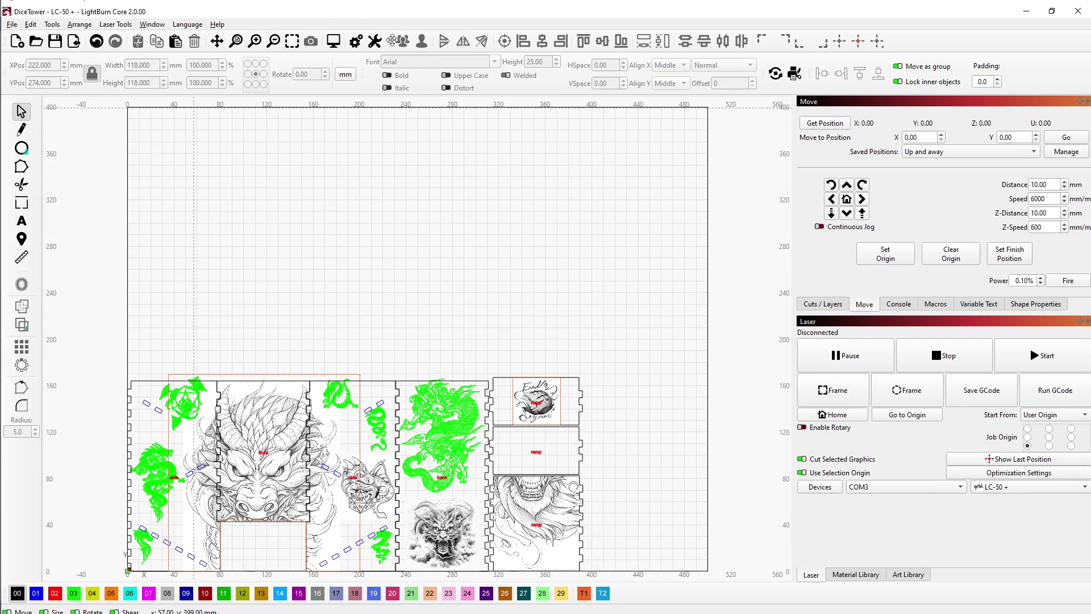
{"action": "left_click", "coordinate": [355, 41]}
Turn off 'Switch to Select mode after drawing a shape' and draw seven test circles and ellipses in a row
{"action": "left_click", "coordinate": [369, 342]}
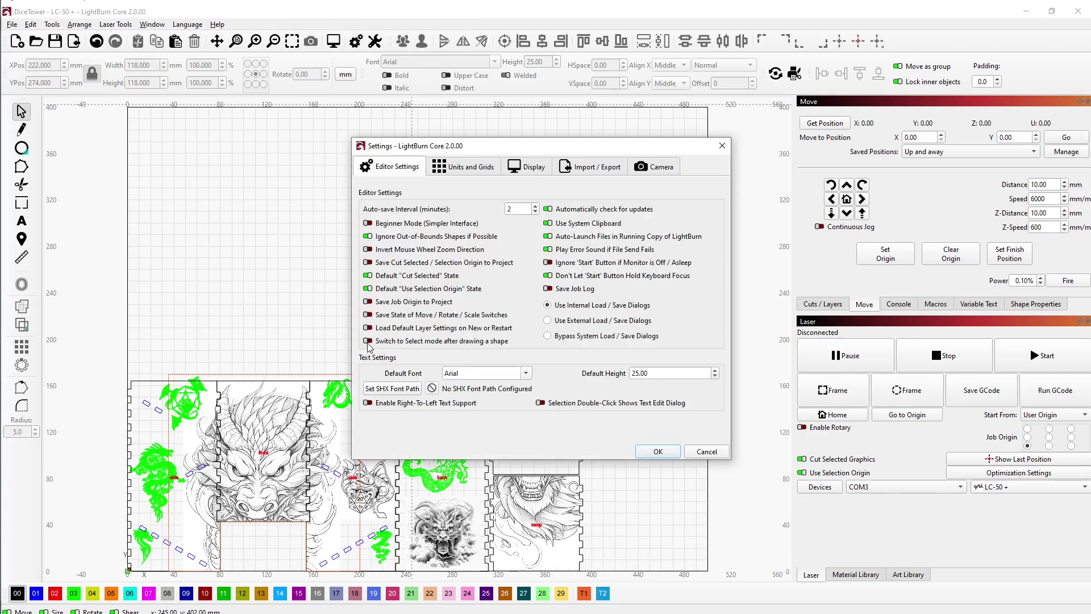
{"action": "left_click", "coordinate": [648, 453]}
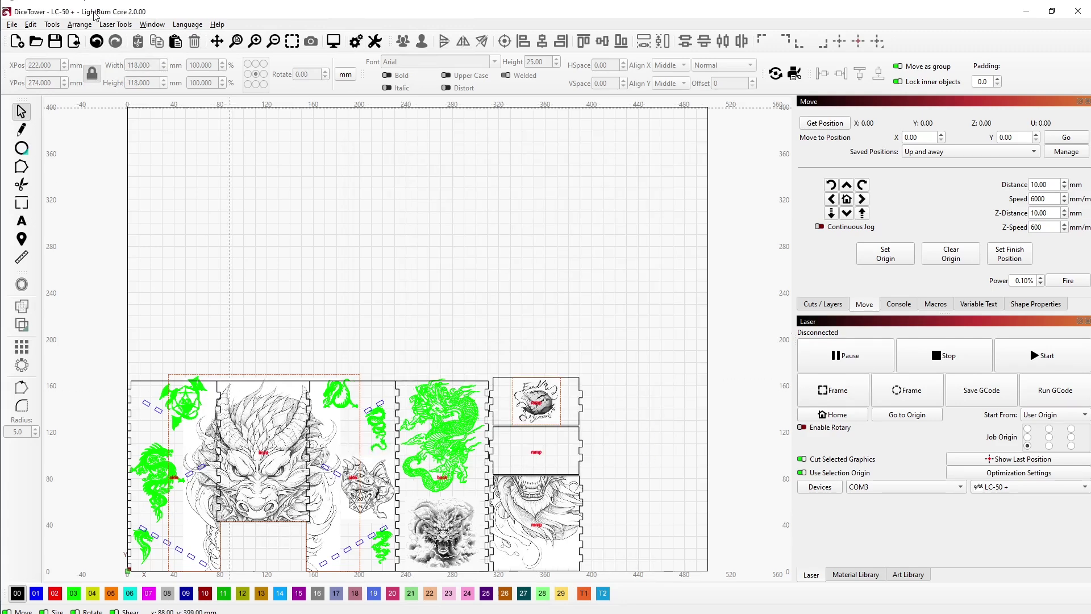
{"action": "left_click", "coordinate": [22, 147]}
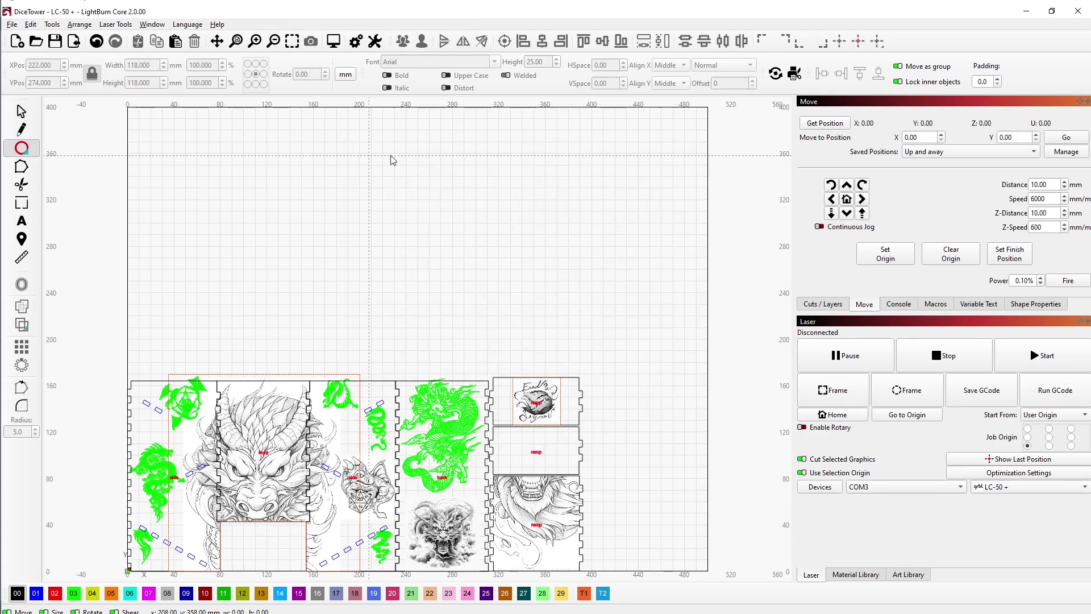
{"action": "left_click_drag", "start_coordinate": [390, 156], "coordinate": [506, 237]}
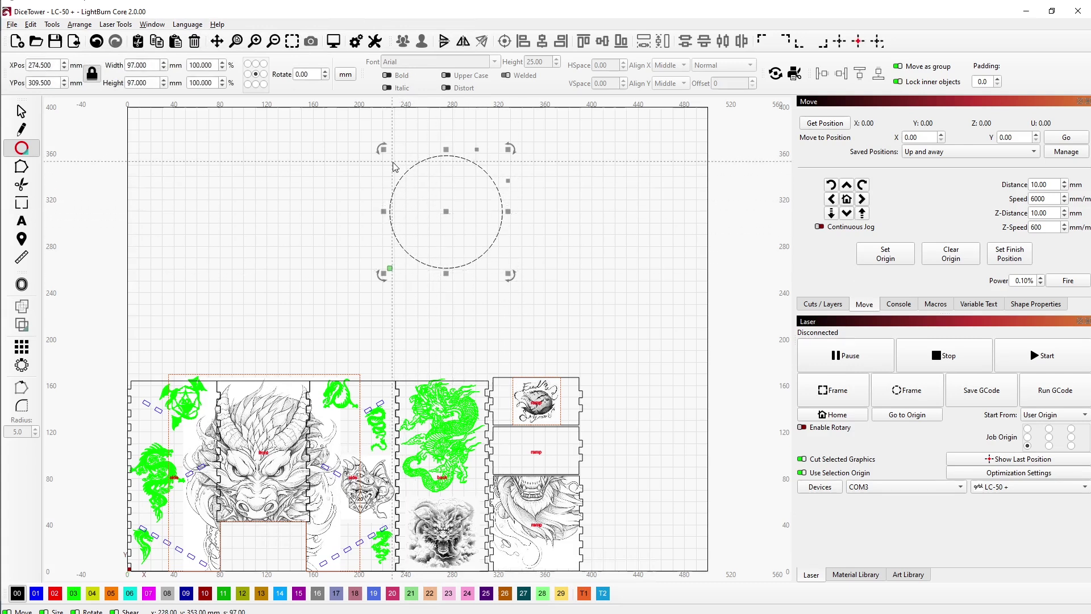
{"action": "left_click_drag", "start_coordinate": [395, 165], "coordinate": [465, 237]}
{"action": "left_click_drag", "start_coordinate": [363, 216], "coordinate": [421, 262]}
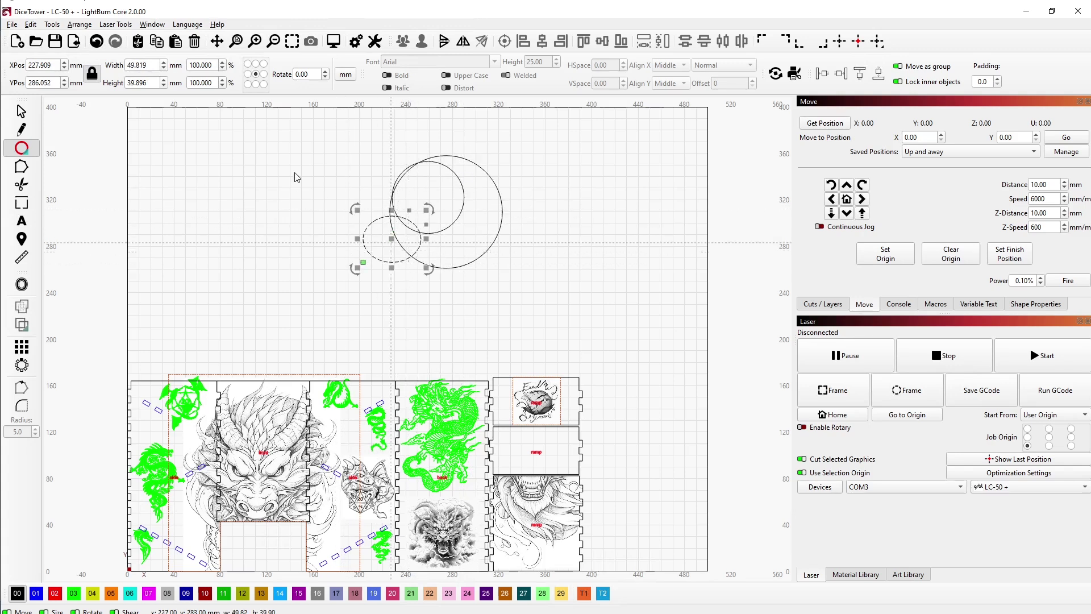
{"action": "left_click_drag", "start_coordinate": [307, 179], "coordinate": [397, 245]}
{"action": "left_click_drag", "start_coordinate": [262, 206], "coordinate": [299, 254]}
{"action": "left_click_drag", "start_coordinate": [534, 218], "coordinate": [585, 243]}
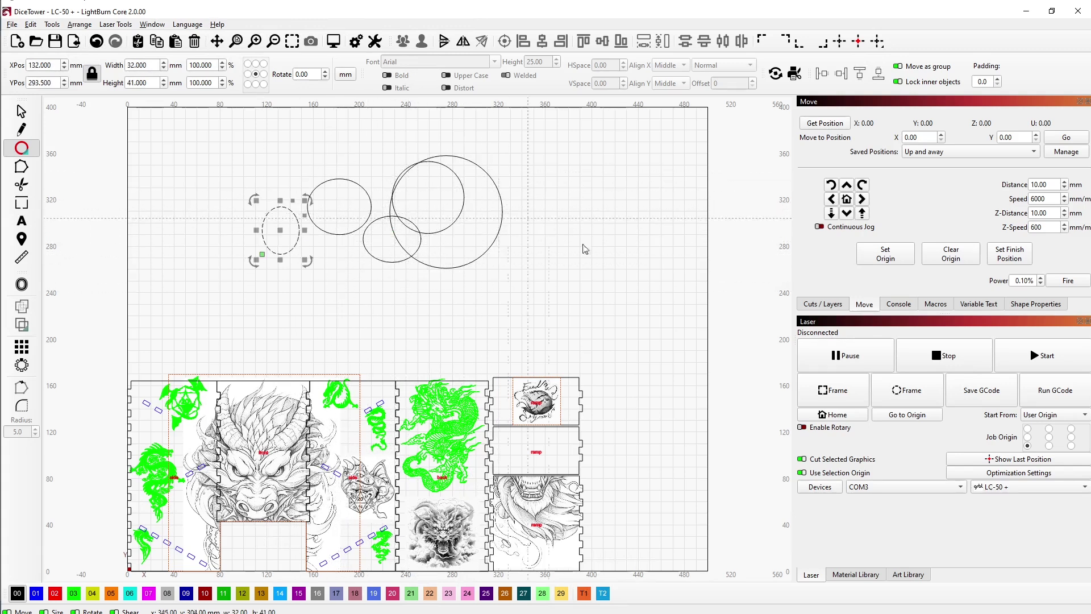
{"action": "left_click_drag", "start_coordinate": [619, 279], "coordinate": [200, 152]}
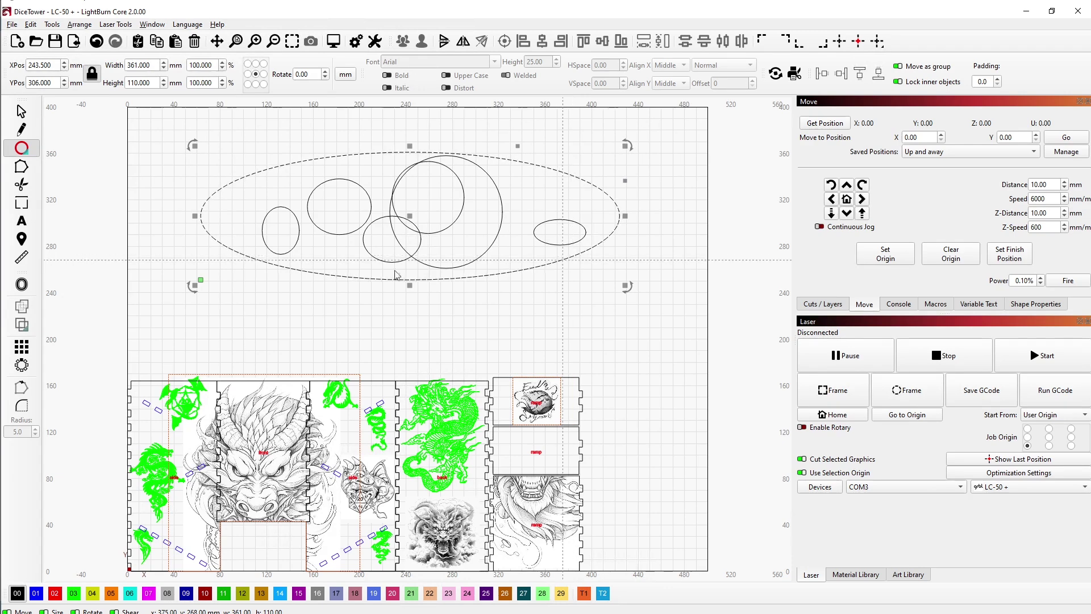
Select all the test ellipses and delete them
{"action": "left_click", "coordinate": [21, 112]}
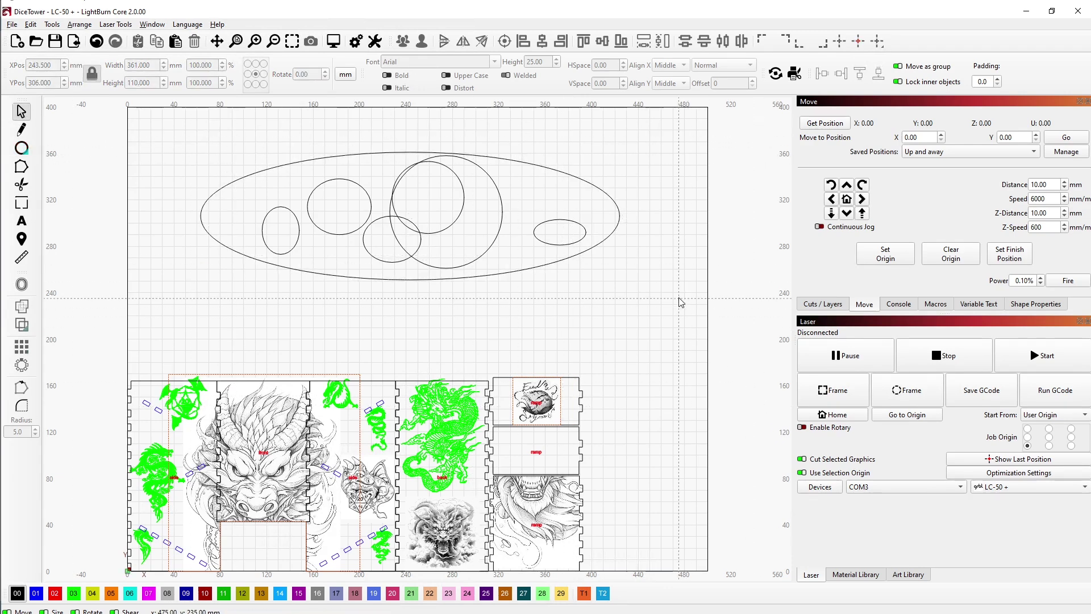
{"action": "left_click_drag", "start_coordinate": [678, 297], "coordinate": [152, 145]}
{"action": "key", "text": "Delete"}
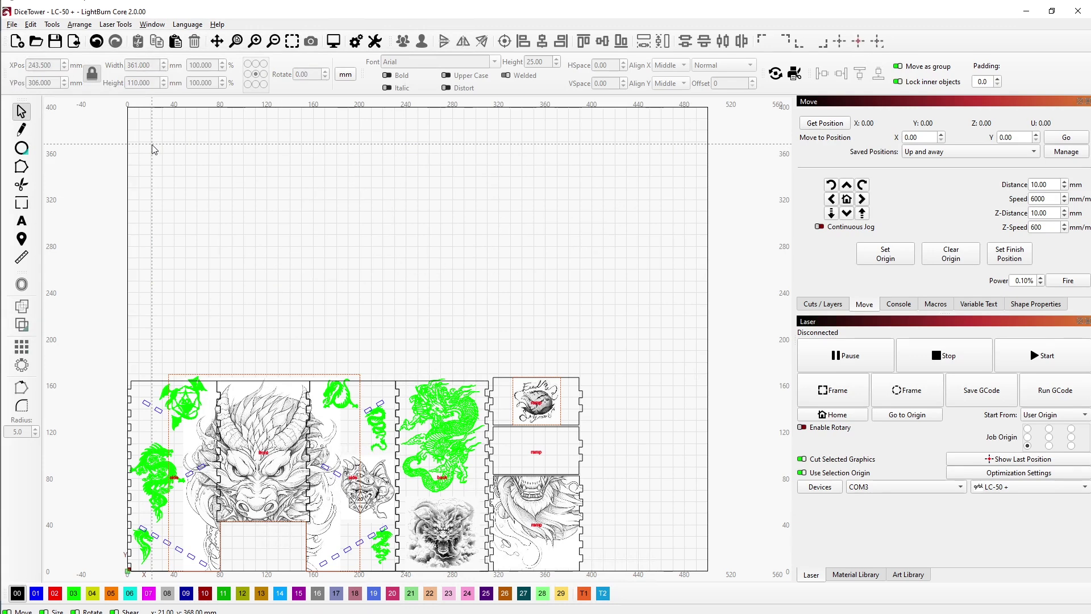
Re-enable 'Switch to Select mode after drawing a shape' and draw a test circle above the panels
{"action": "left_click", "coordinate": [356, 42]}
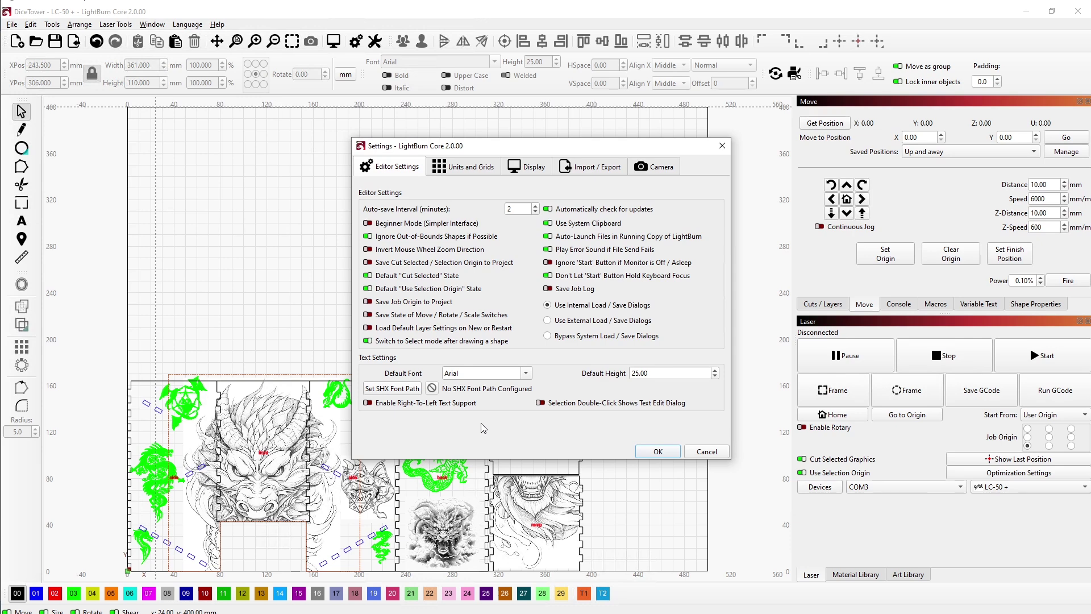
{"action": "left_click", "coordinate": [657, 452]}
{"action": "left_click", "coordinate": [21, 149]}
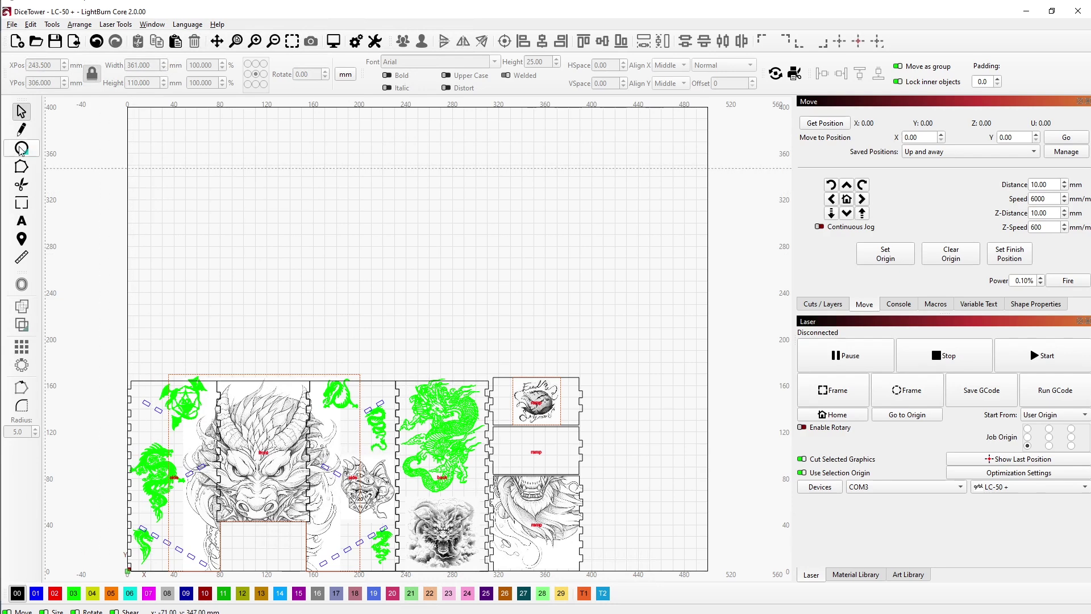
{"action": "left_click_drag", "start_coordinate": [340, 167], "coordinate": [465, 301]}
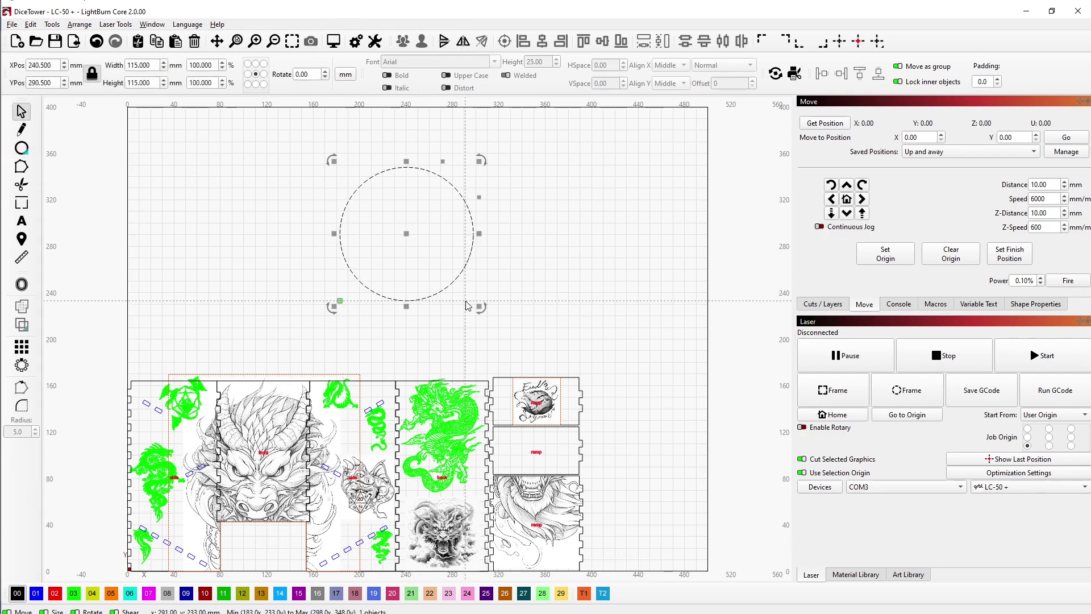
Move, shrink, and stretch the circle into a wide ellipse, then delete it
{"action": "left_click_drag", "start_coordinate": [259, 212], "coordinate": [305, 133]}
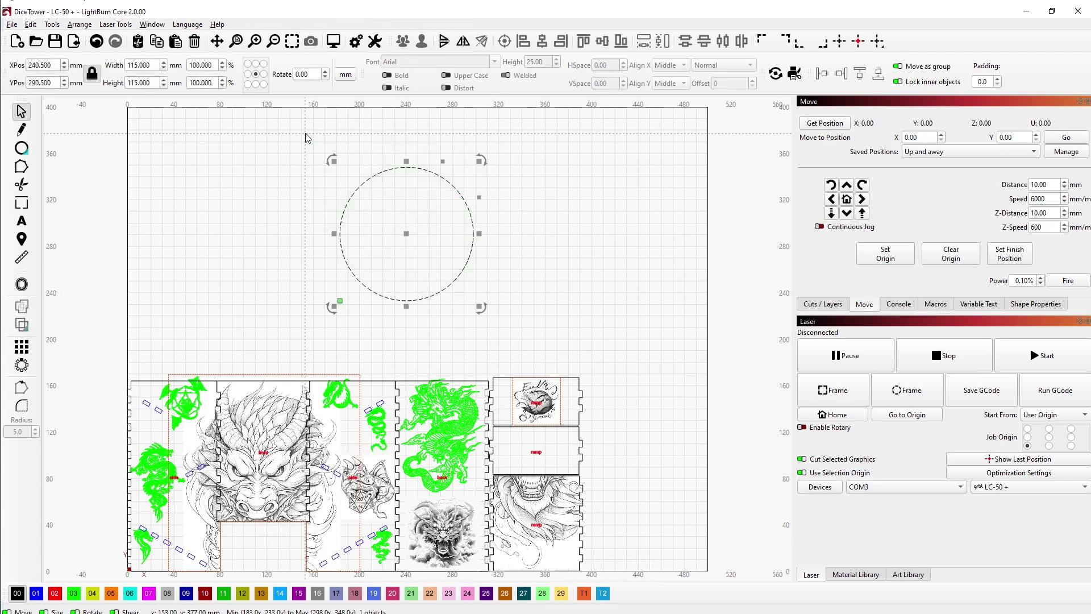
{"action": "left_click_drag", "start_coordinate": [425, 246], "coordinate": [420, 276]}
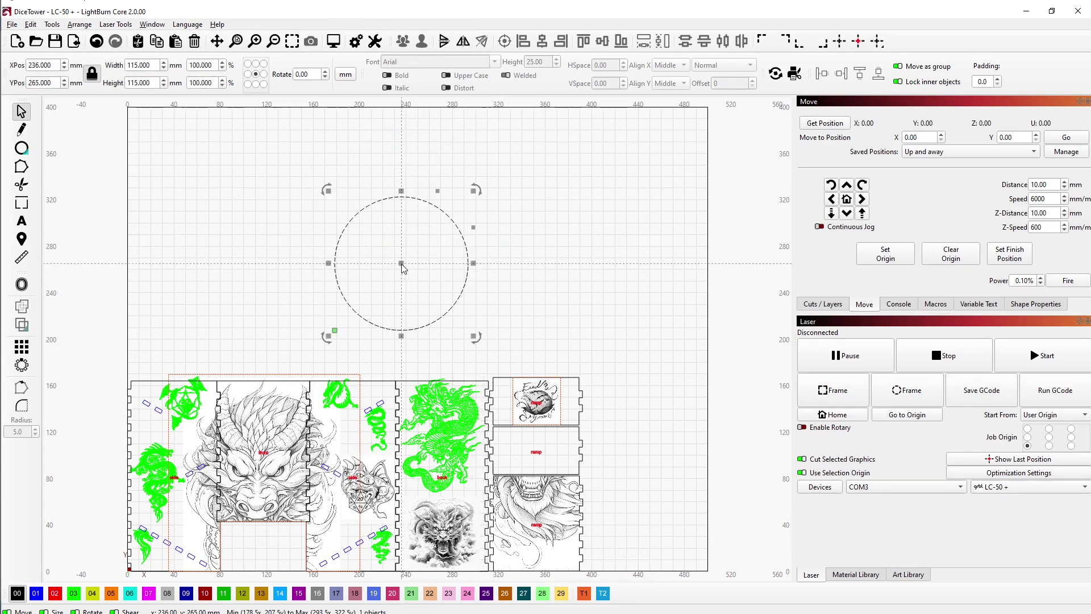
{"action": "left_click_drag", "start_coordinate": [475, 193], "coordinate": [458, 206]}
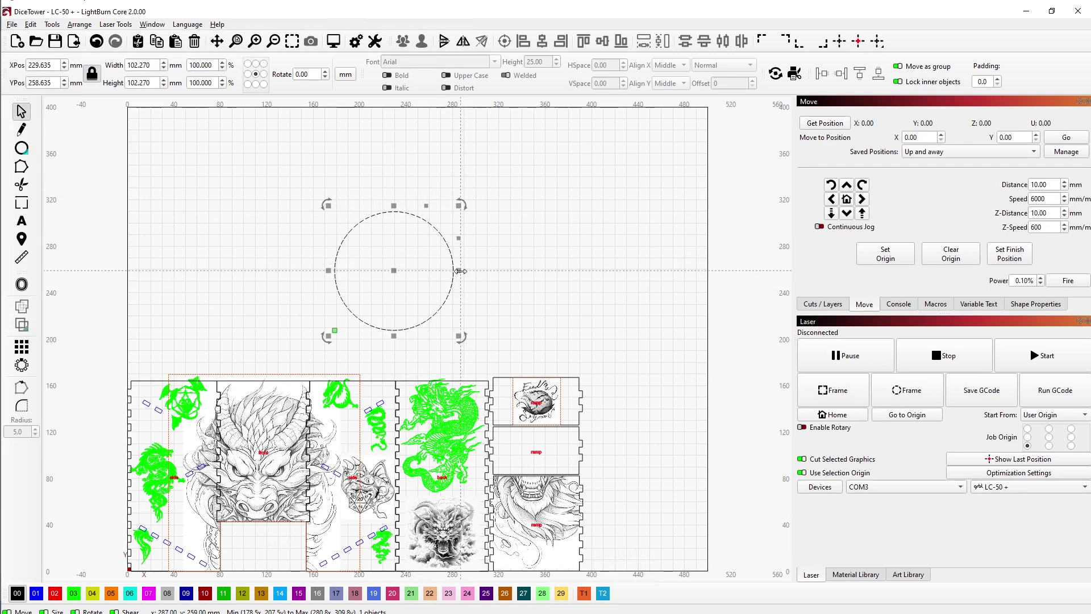
{"action": "left_click_drag", "start_coordinate": [458, 271], "coordinate": [593, 216]}
{"action": "key", "text": "Delete"}
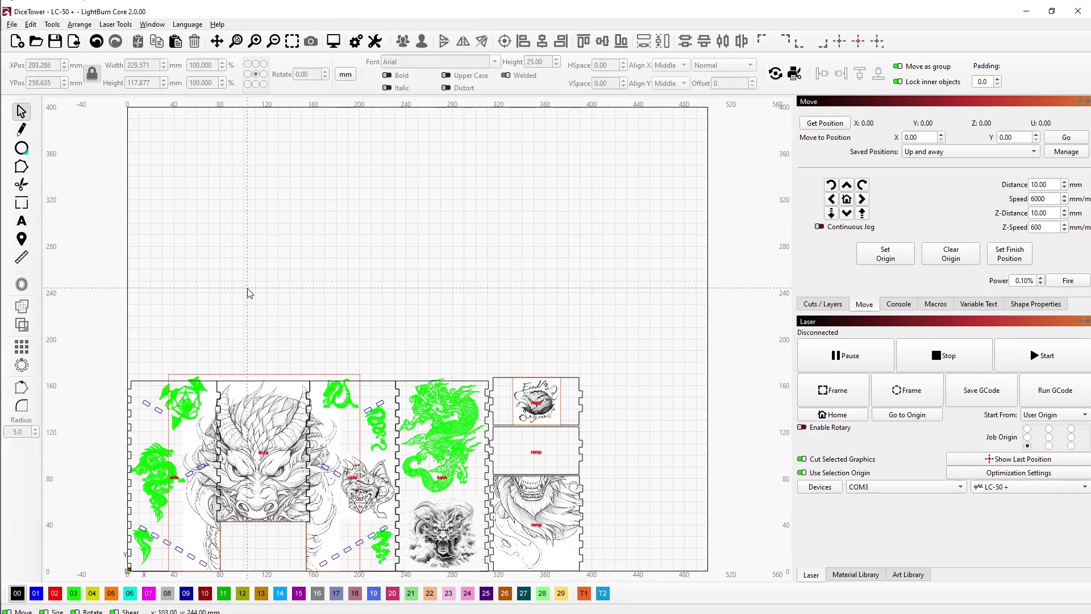